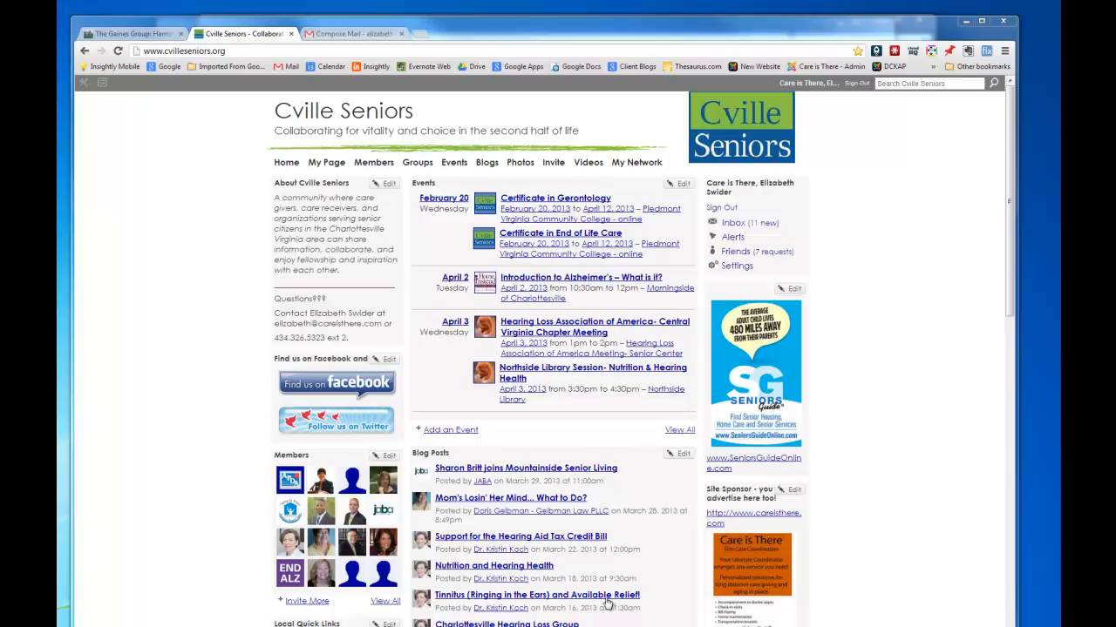
Open the 'Tinnitus (Ringing in the Ears) and Available Relief!' post and copy its web address.
click(473, 596)
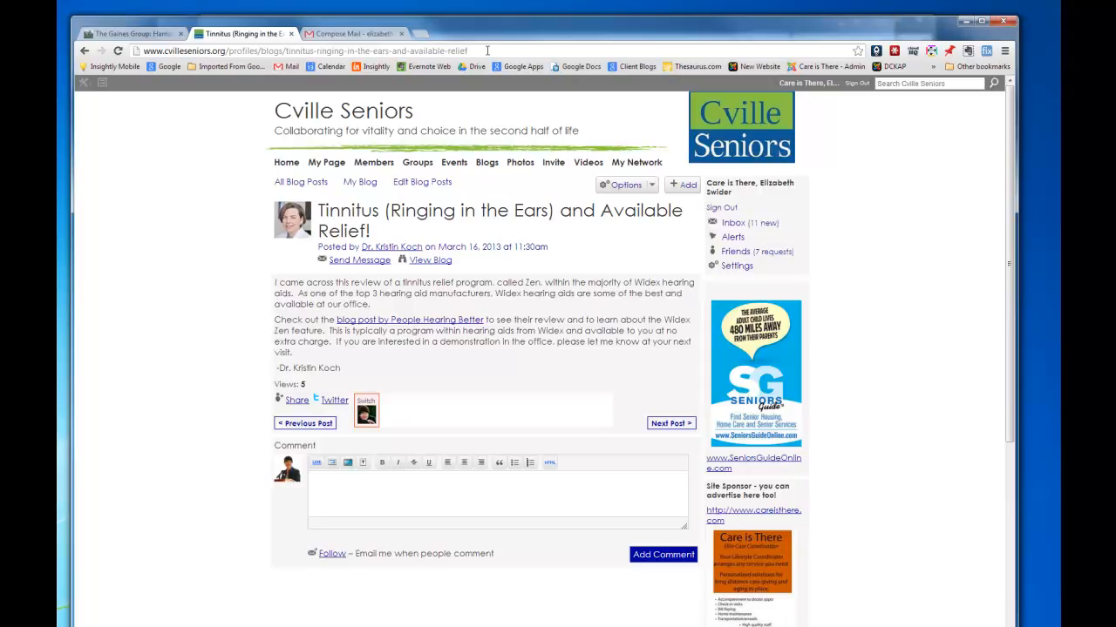
drag(472, 50, 138, 68)
key(ctrl+c)
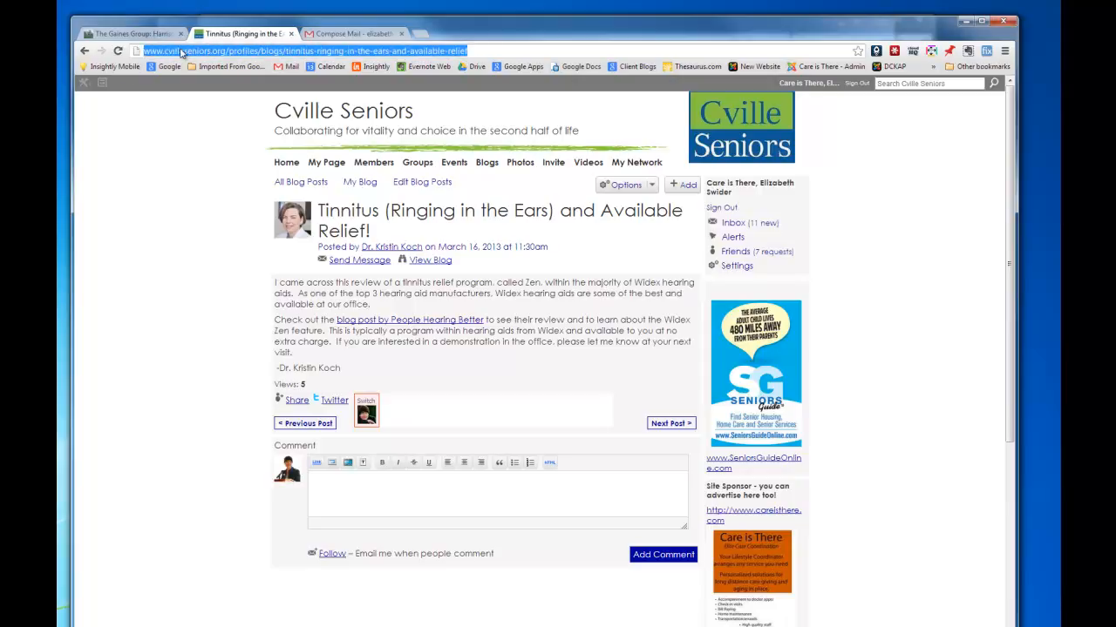
right_click(431, 54)
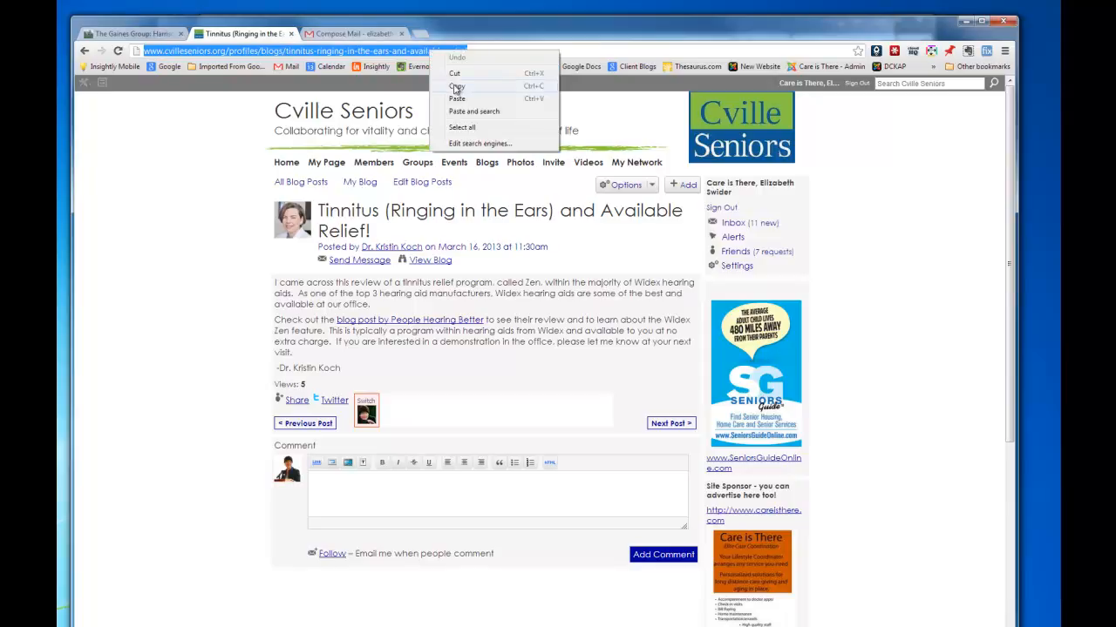
click(455, 87)
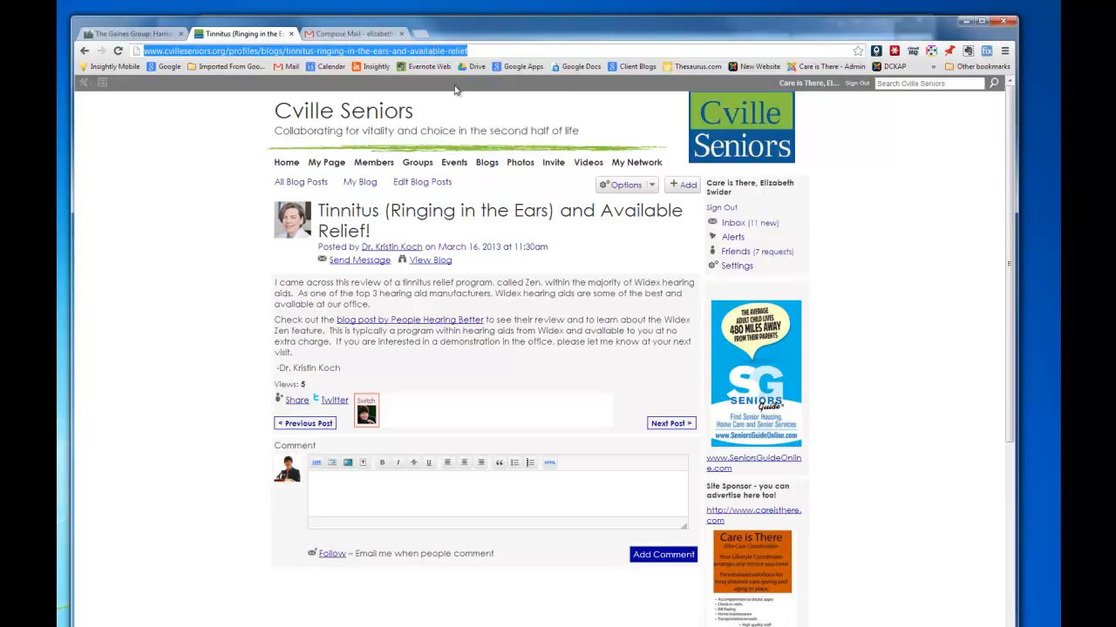
Compose a new Gmail message reading 'Take a look at this great article by Dr. Koch!' and open the link window.
click(358, 35)
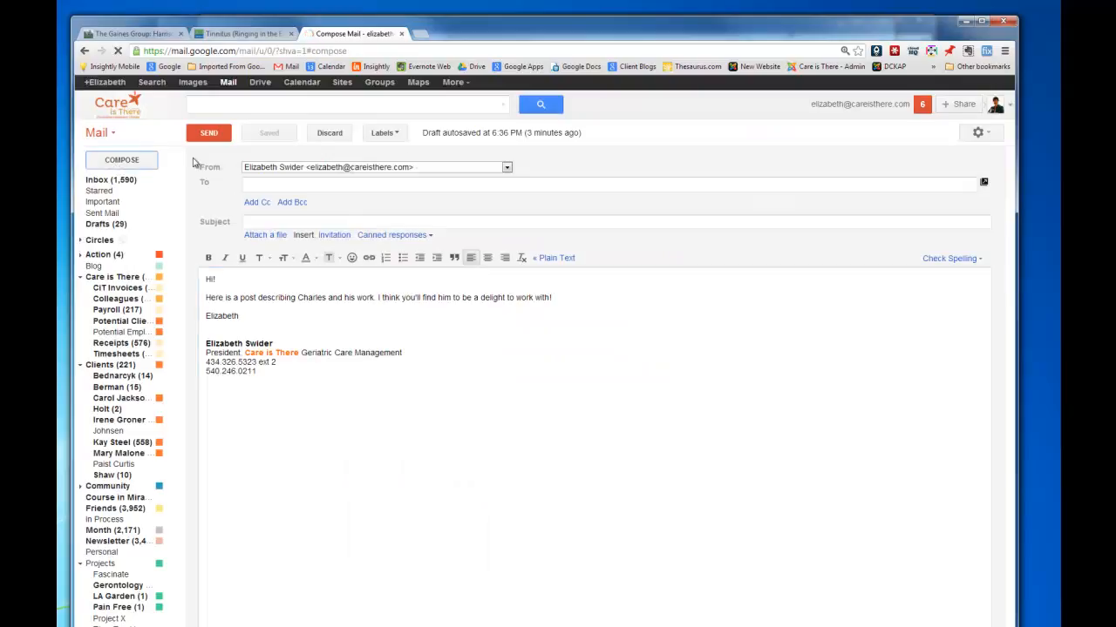
click(121, 161)
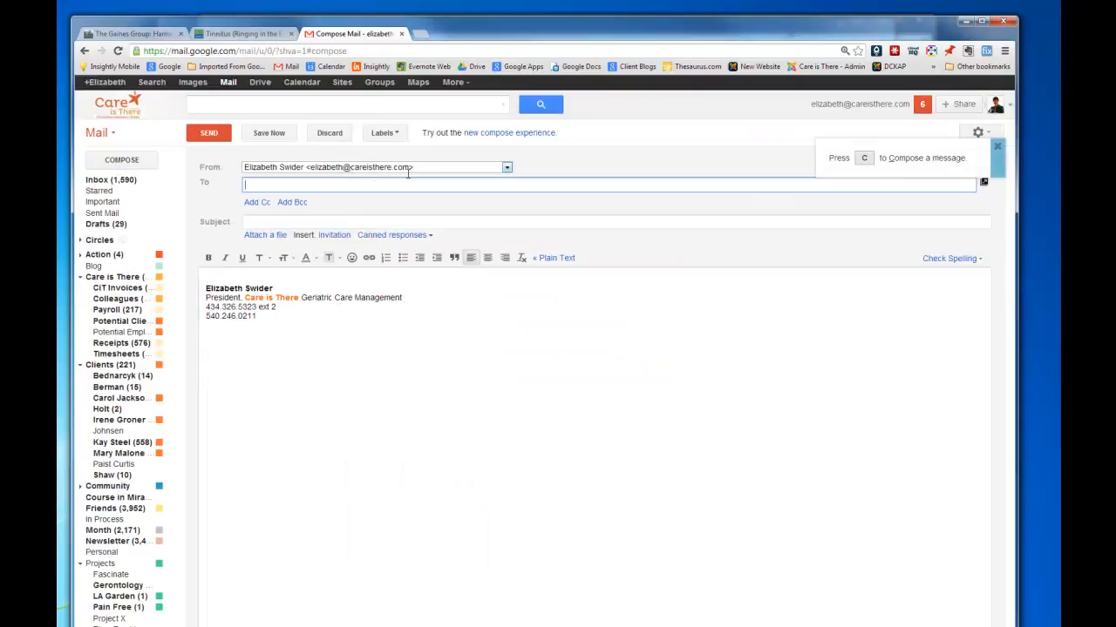
click(224, 275)
key(Return)
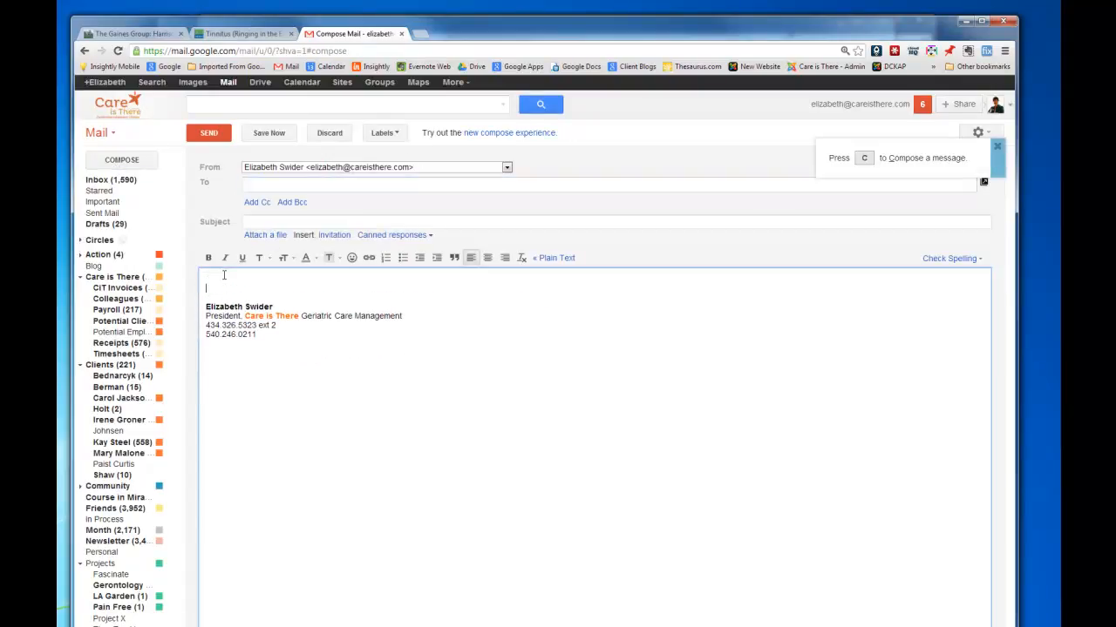
text(Take a look )
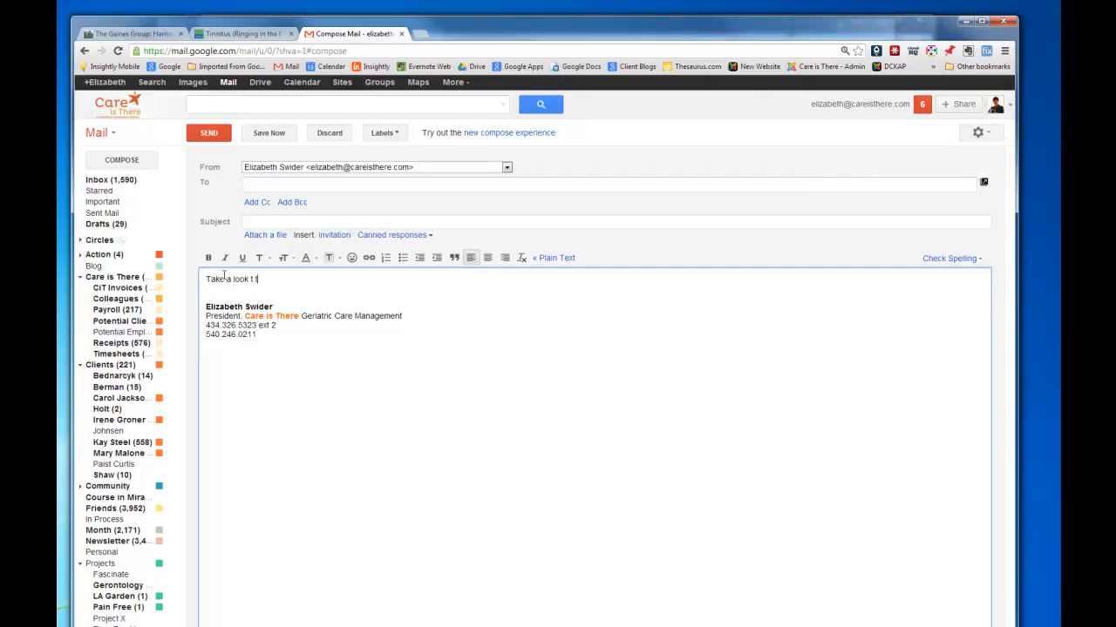
text(at this great article by Dr. Koch!)
key(Return)
key(Return)
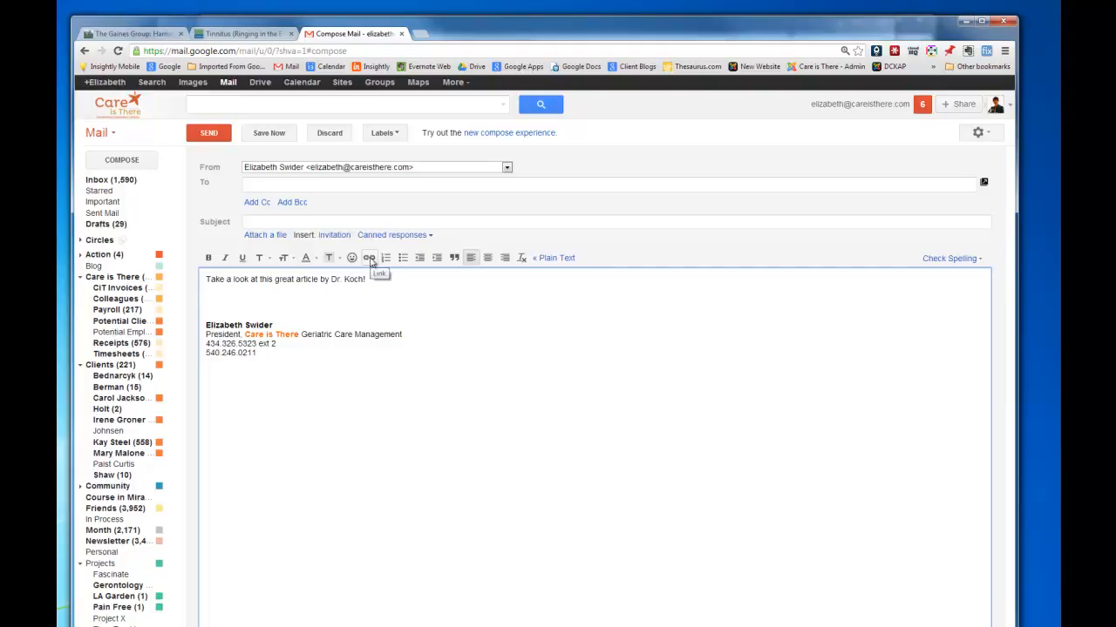
click(369, 259)
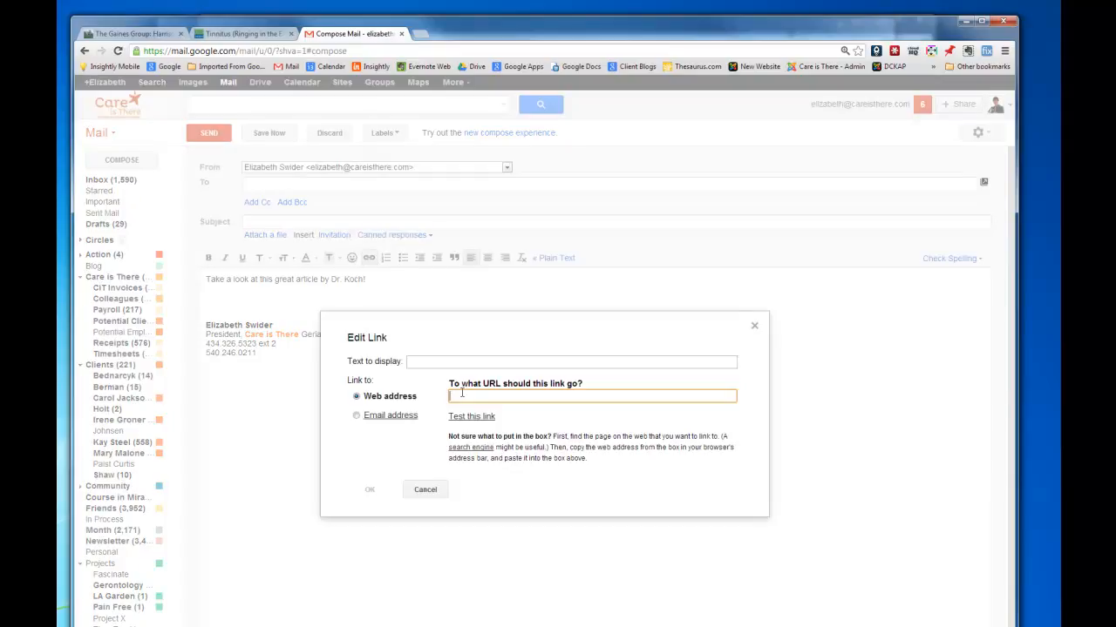
Insert the copied Tinnitus post address as a link below the sentence.
key(ctrl+v)
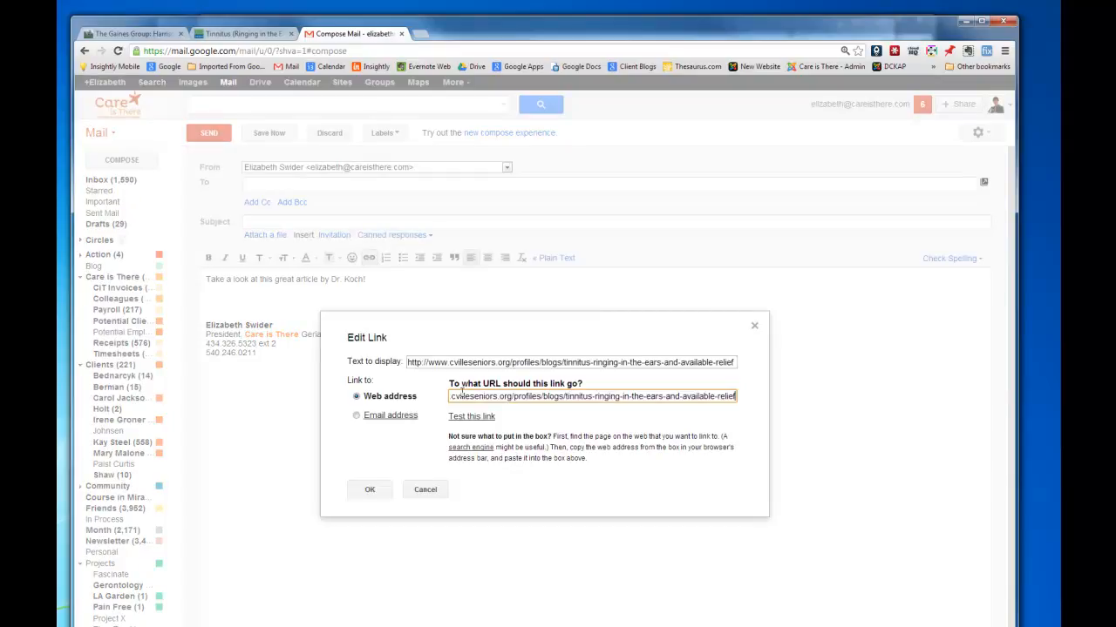
click(369, 490)
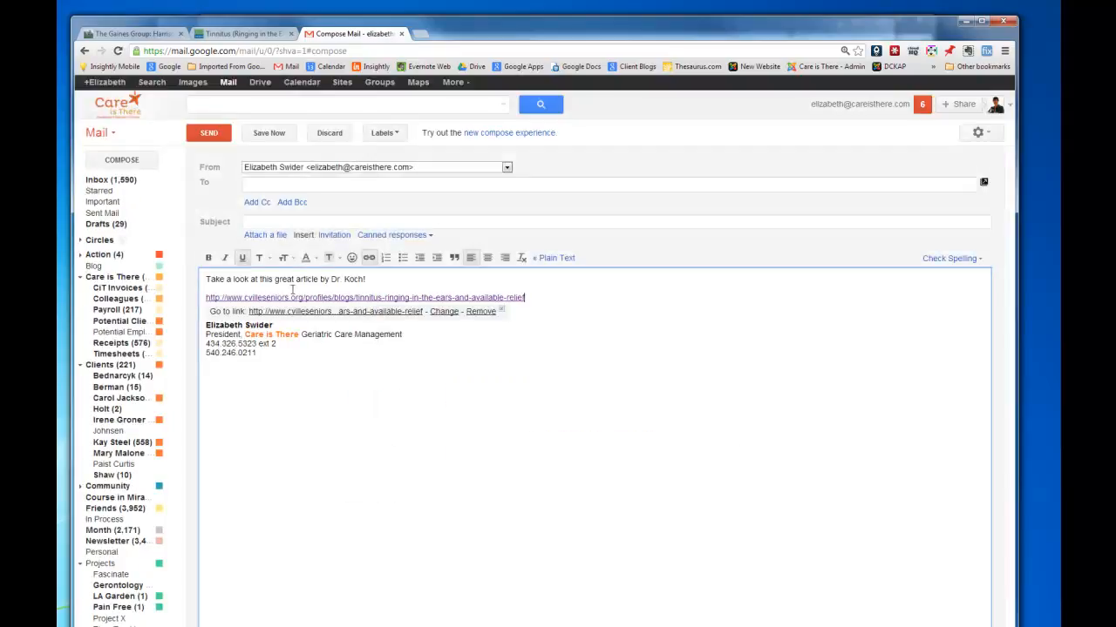
click(559, 291)
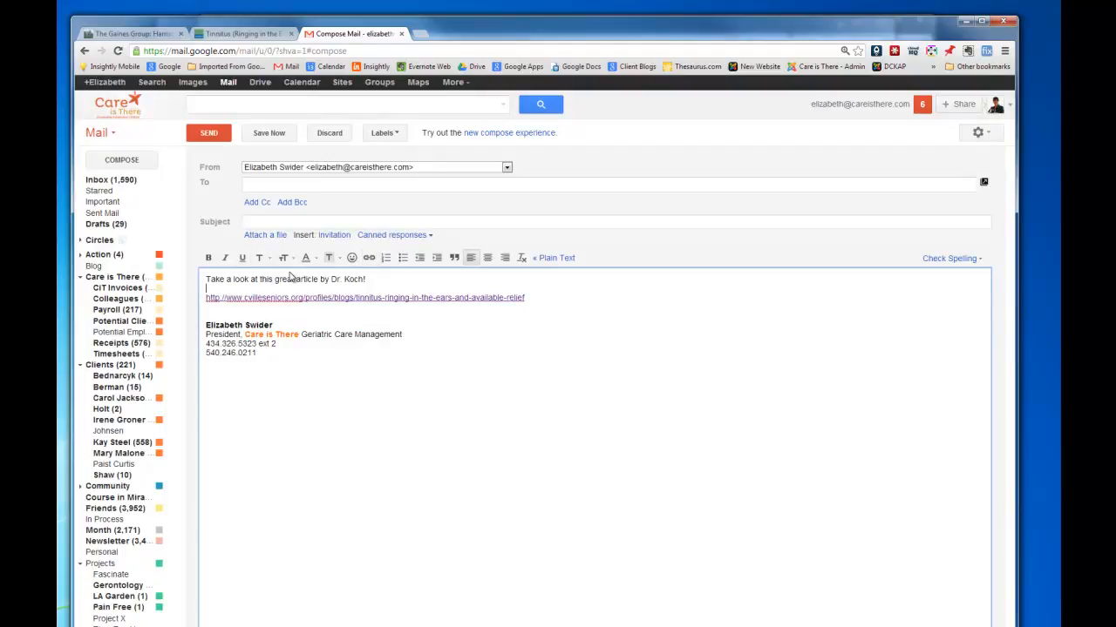
Hyperlink the words 'great article' to the Tinnitus post address.
drag(274, 280, 319, 279)
click(370, 258)
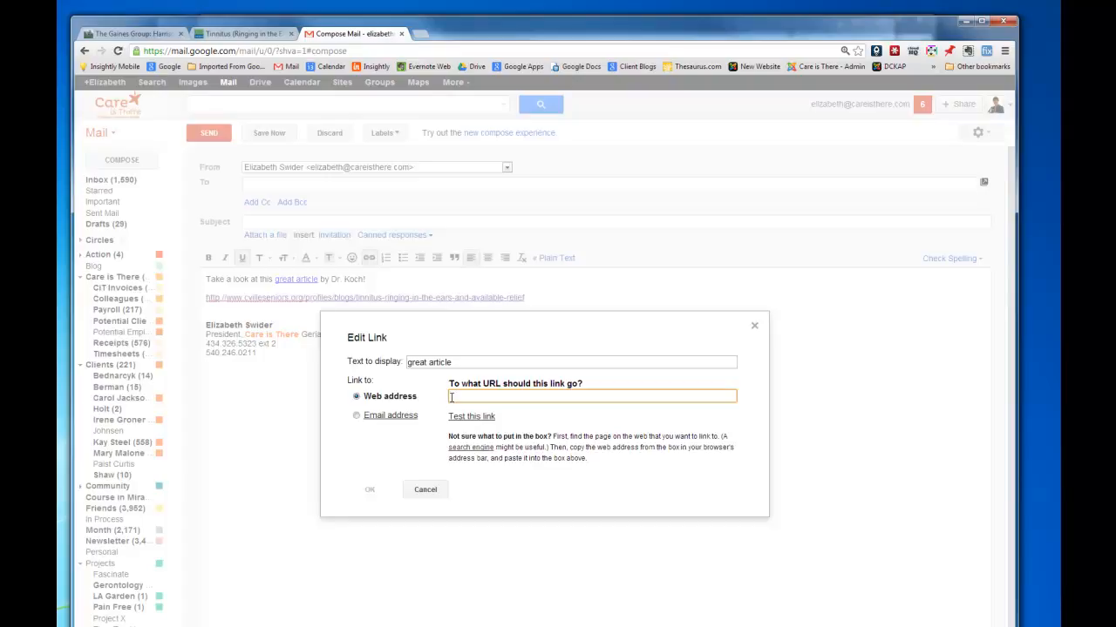
key(ctrl+v)
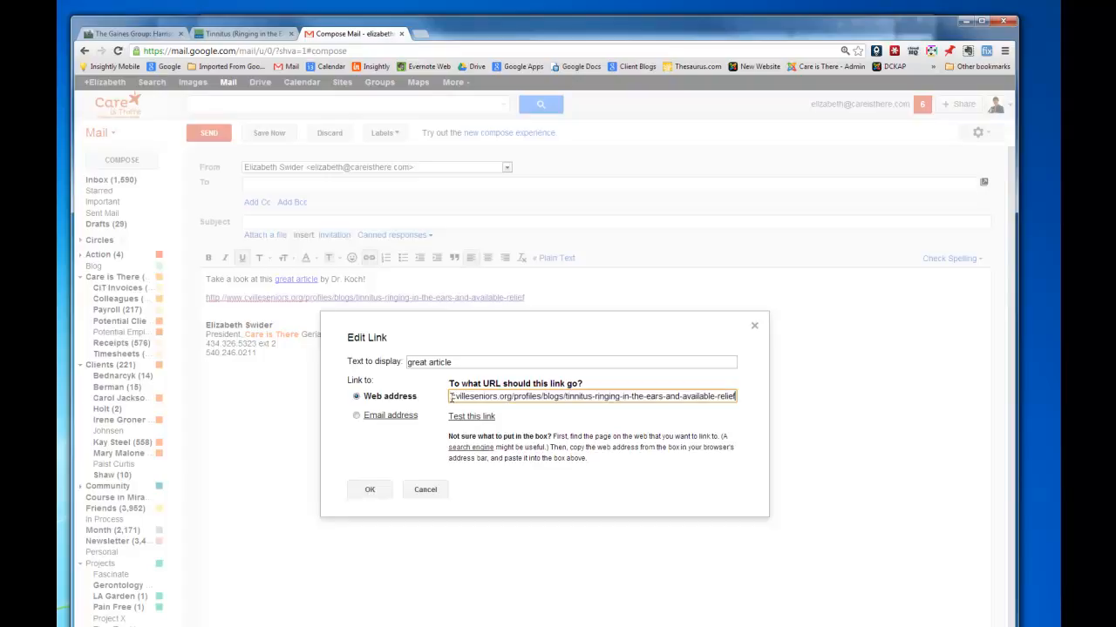
click(370, 489)
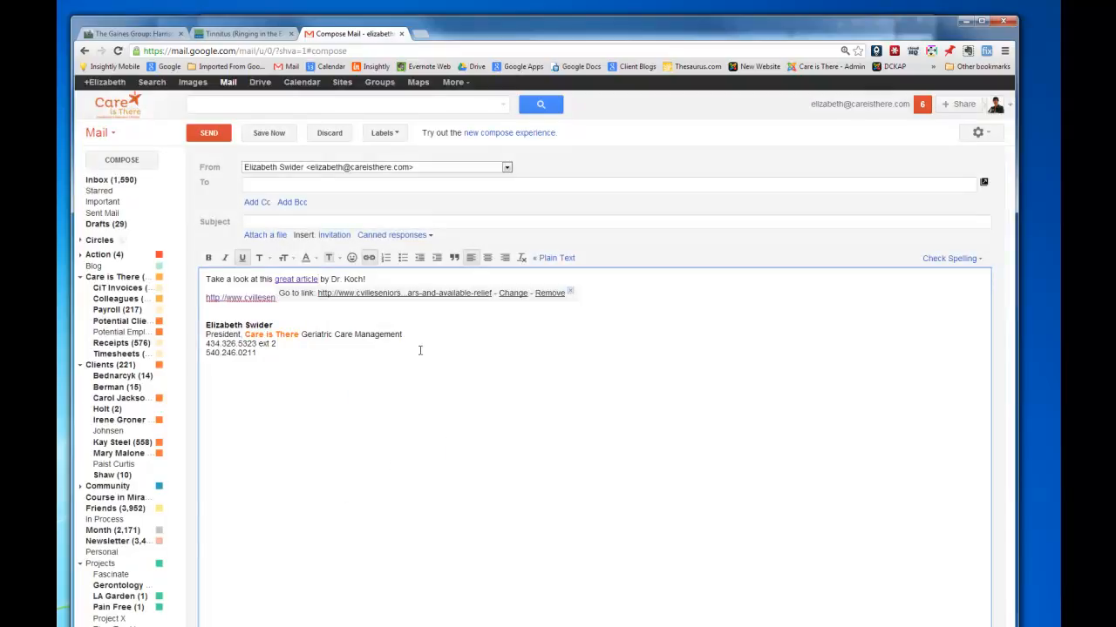
click(406, 277)
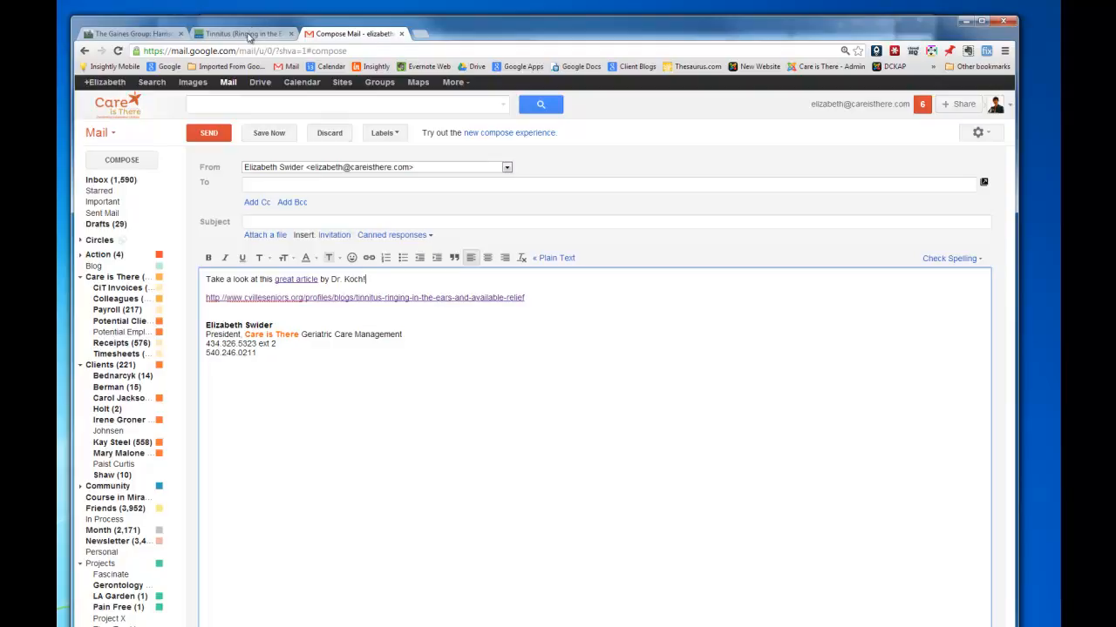
Back in Cville Seniors, go to All Blog Posts and start a new post with + Add.
click(248, 34)
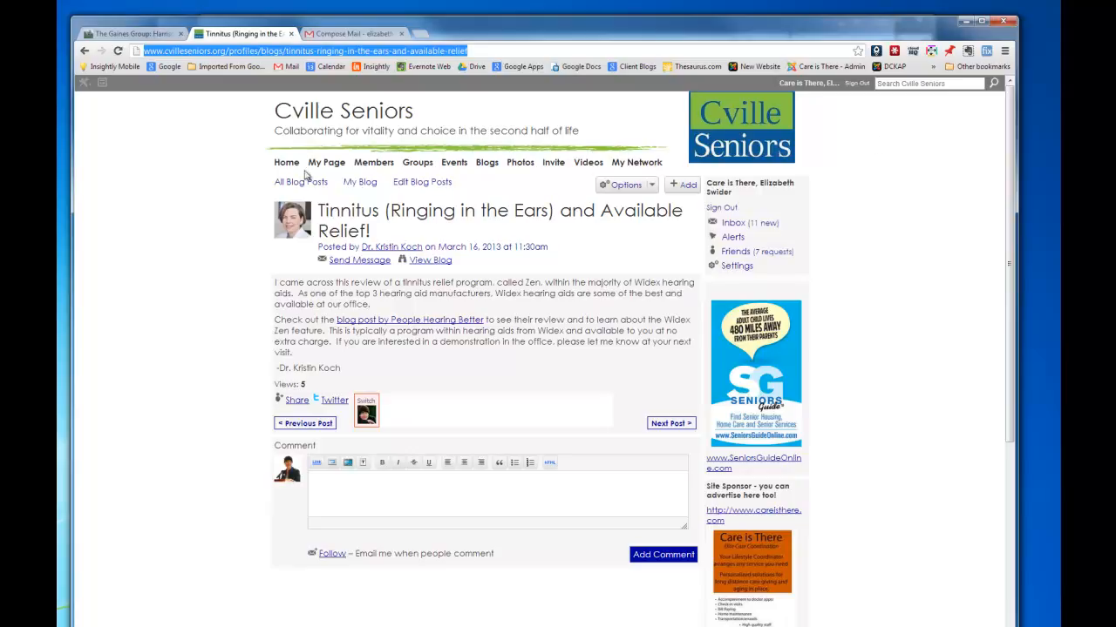
click(484, 167)
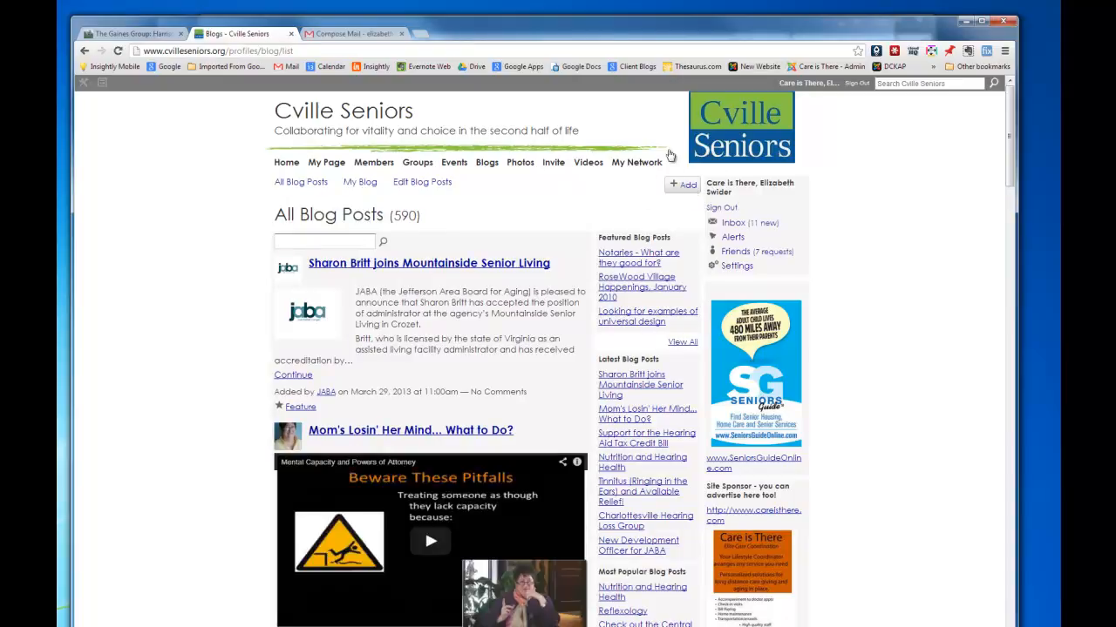
click(687, 185)
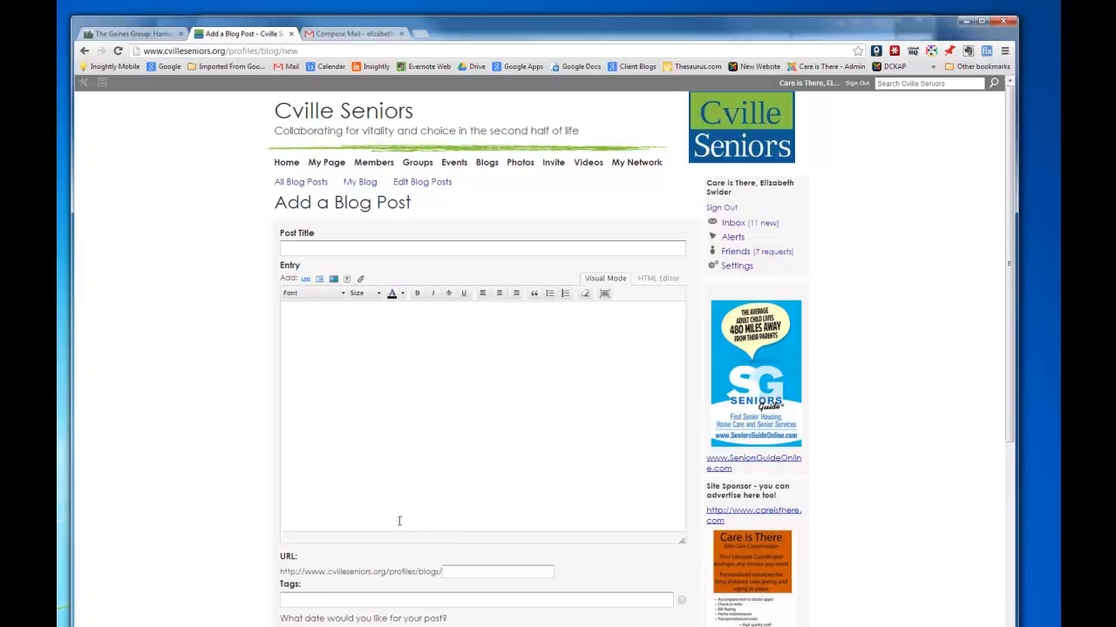
Title the new post 'The Gaines Group Designs Homes for All Ages'.
click(322, 250)
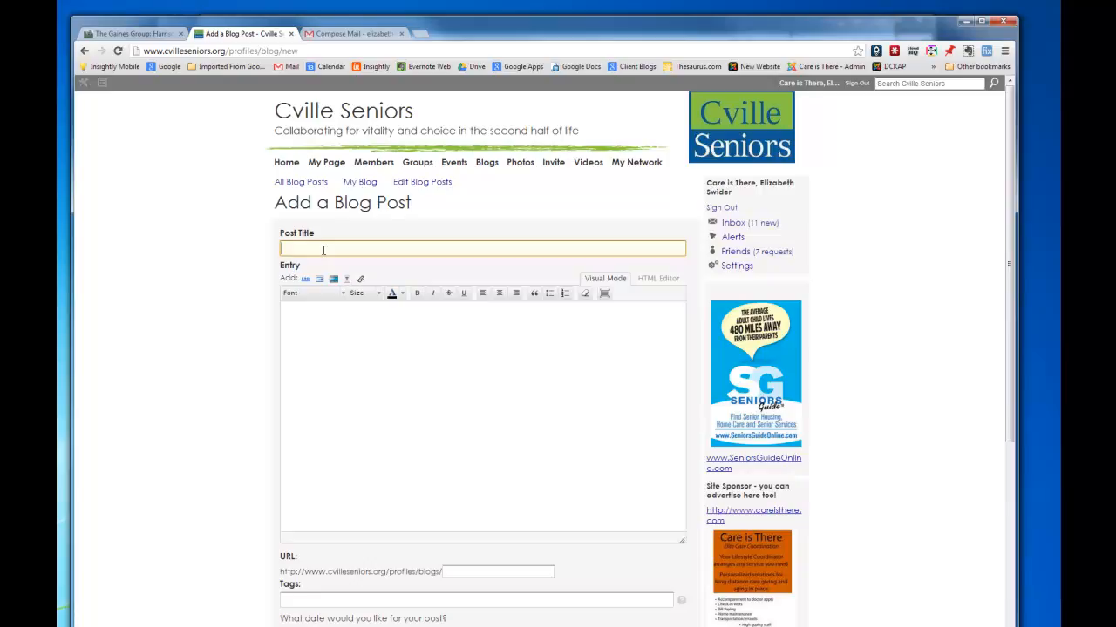
text(The )
text(Gaines G)
text(roup )
text(Deslog)
key(BackSpace)
key(BackSpace)
text(gns)
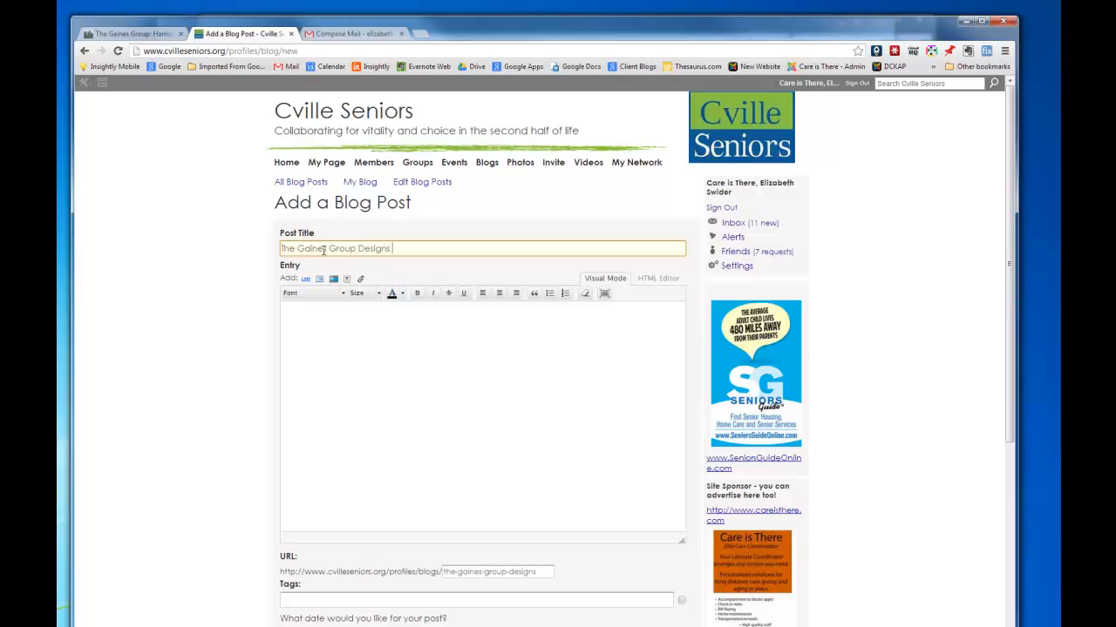
text( Homes for All Ages)
Type and then clear 'The Gaines Group' in the entry, and move the browser aside to reveal folders.
click(307, 313)
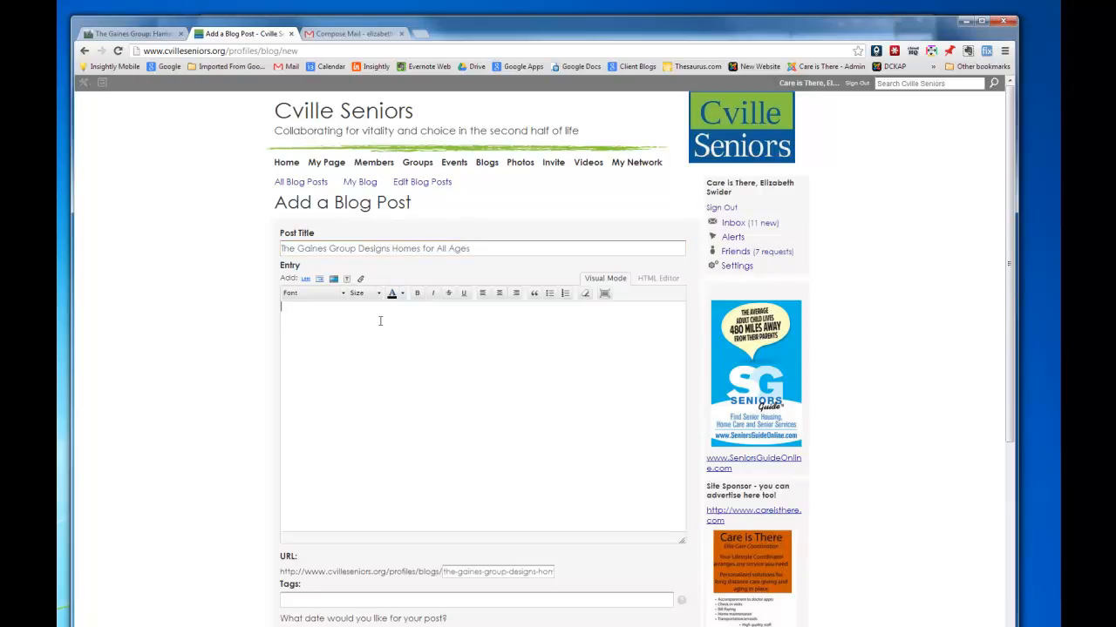
text(The Gaines Group)
drag(381, 308, 278, 312)
key(BackSpace)
drag(567, 35, 520, 137)
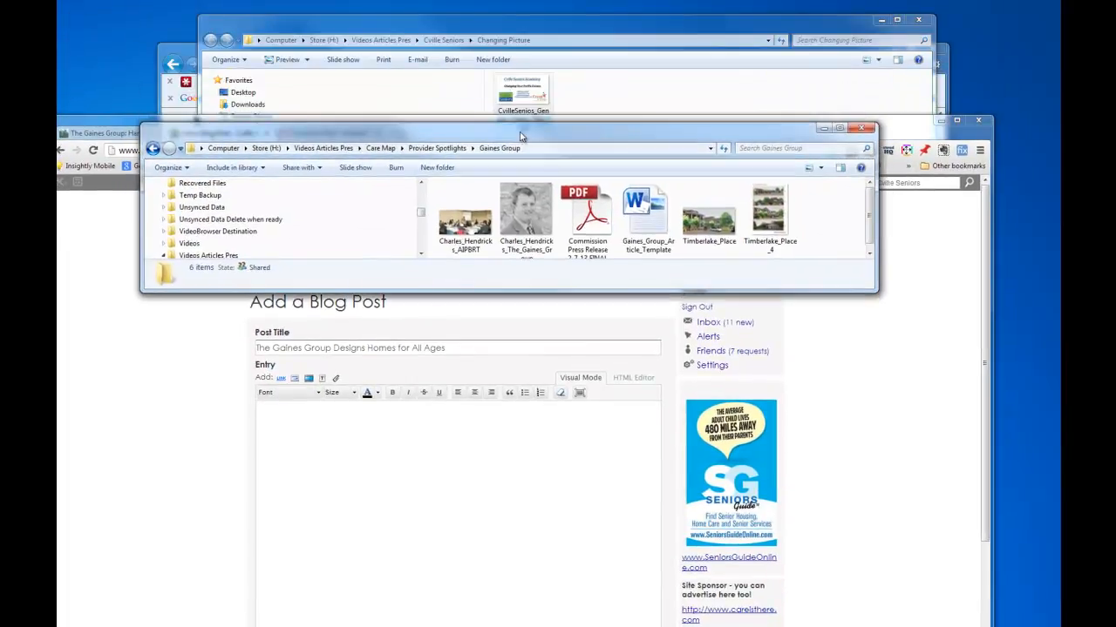
Minimise the Changing Picture folder and bring the Gaines Group Word document up maximised.
click(555, 33)
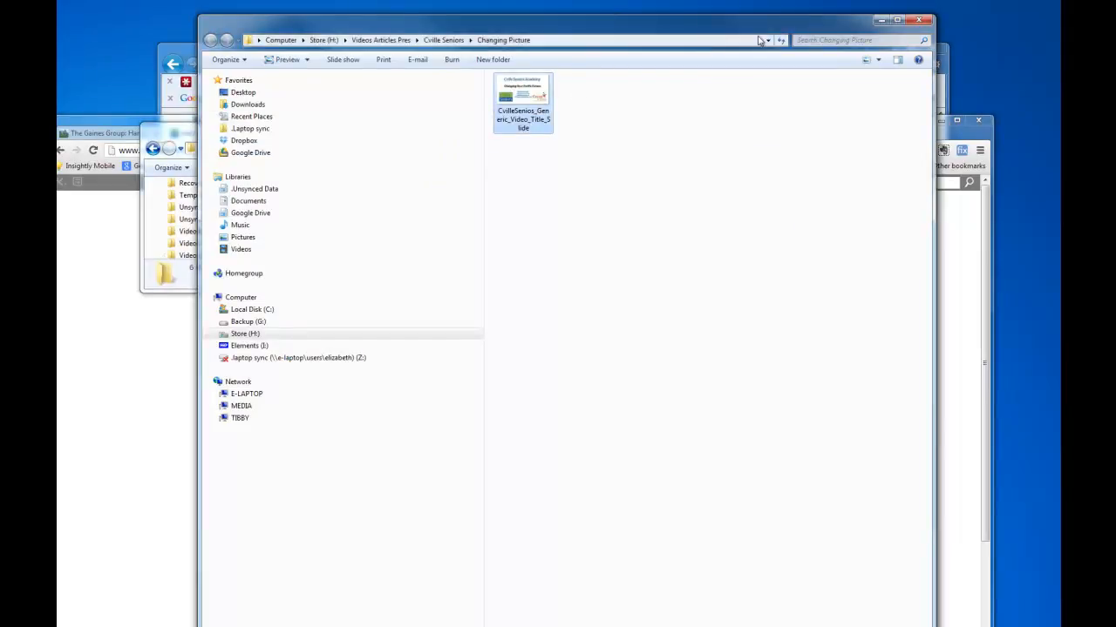
click(880, 20)
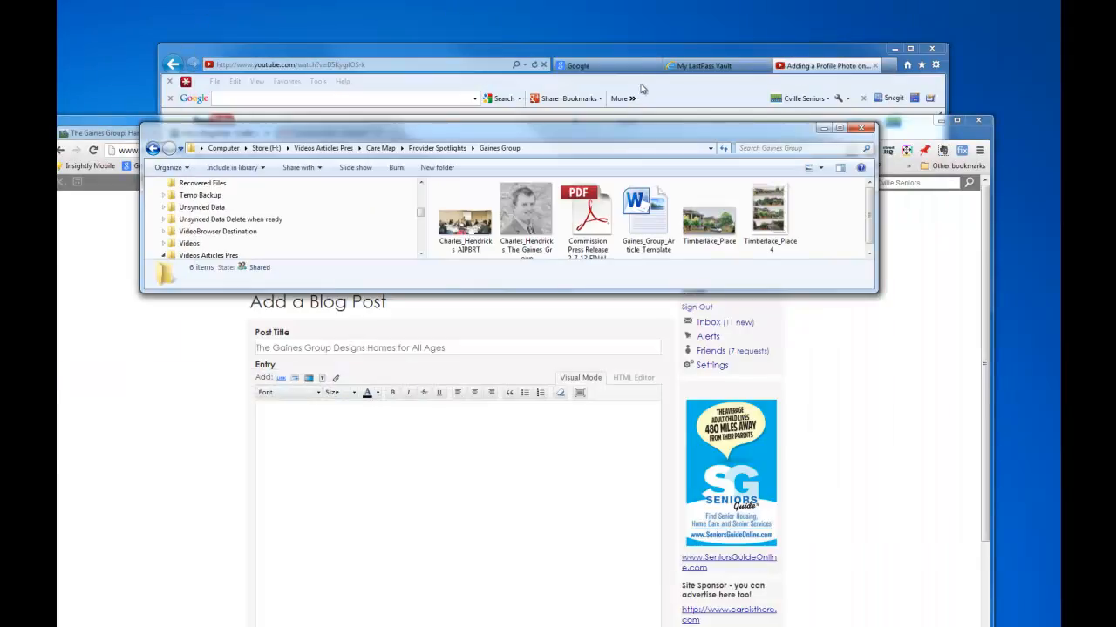
click(810, 122)
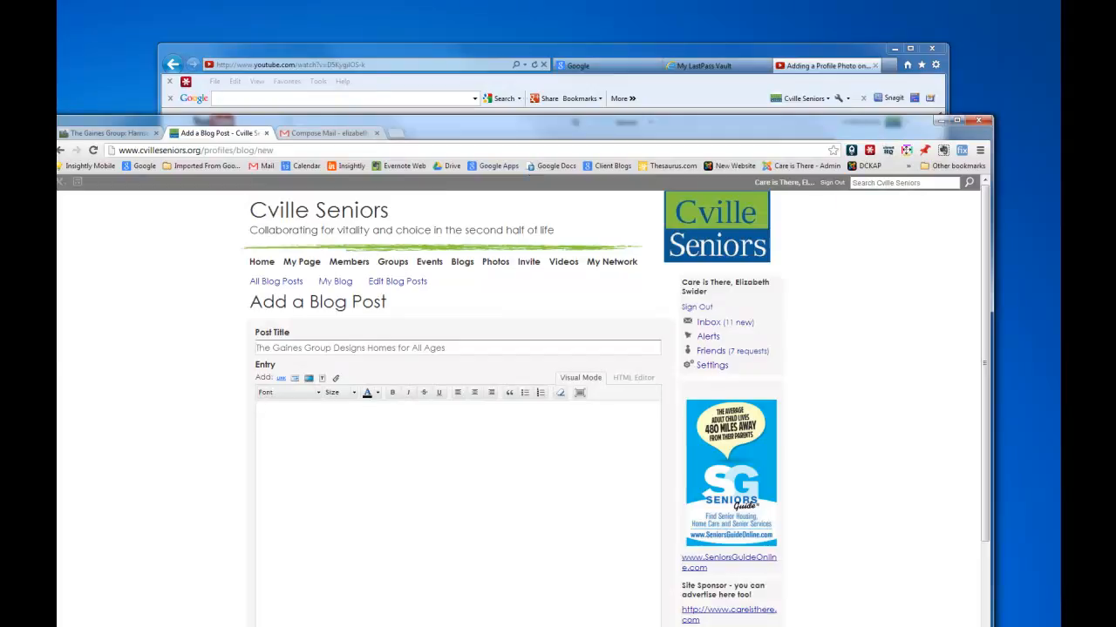
click(601, 625)
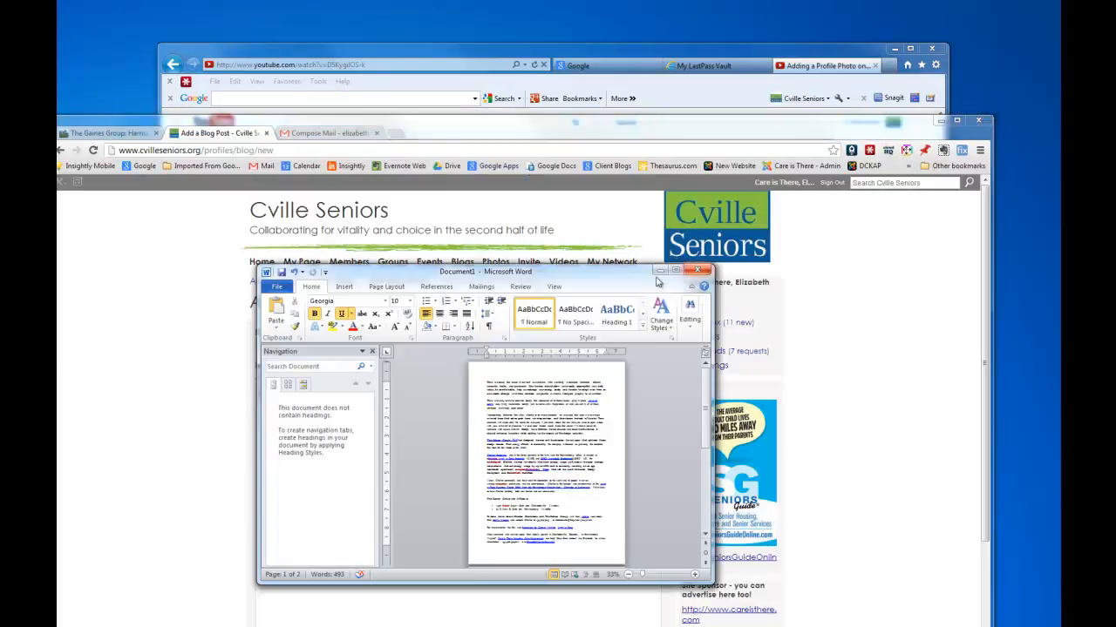
double_click(600, 266)
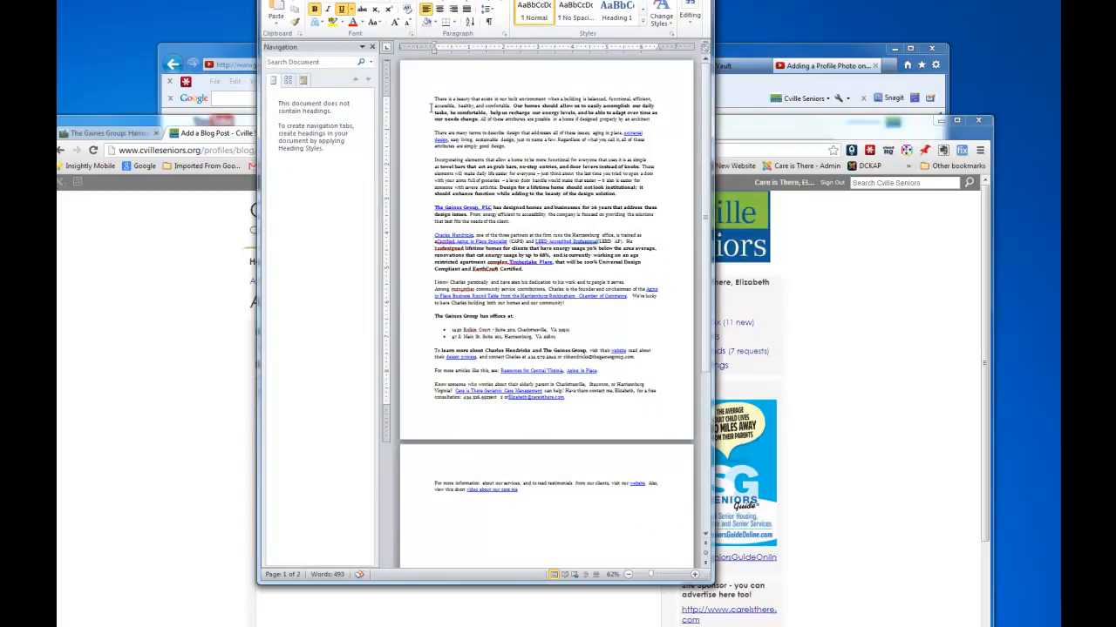
Copy the entire Gaines Group article text and minimise Word.
drag(432, 100, 611, 437)
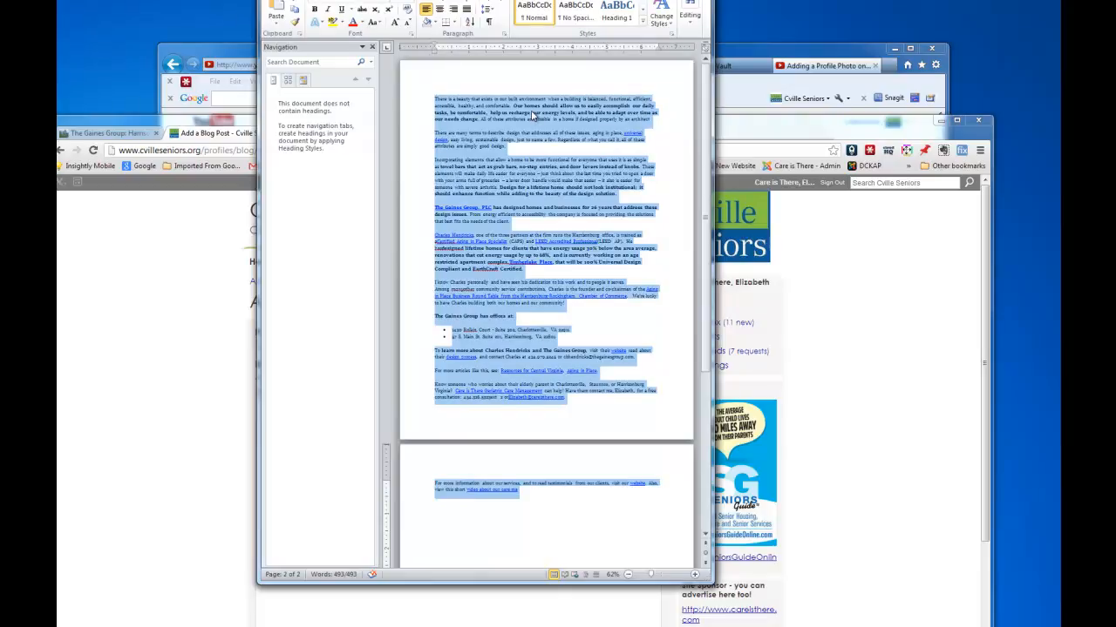
right_click(535, 111)
click(559, 135)
click(660, 0)
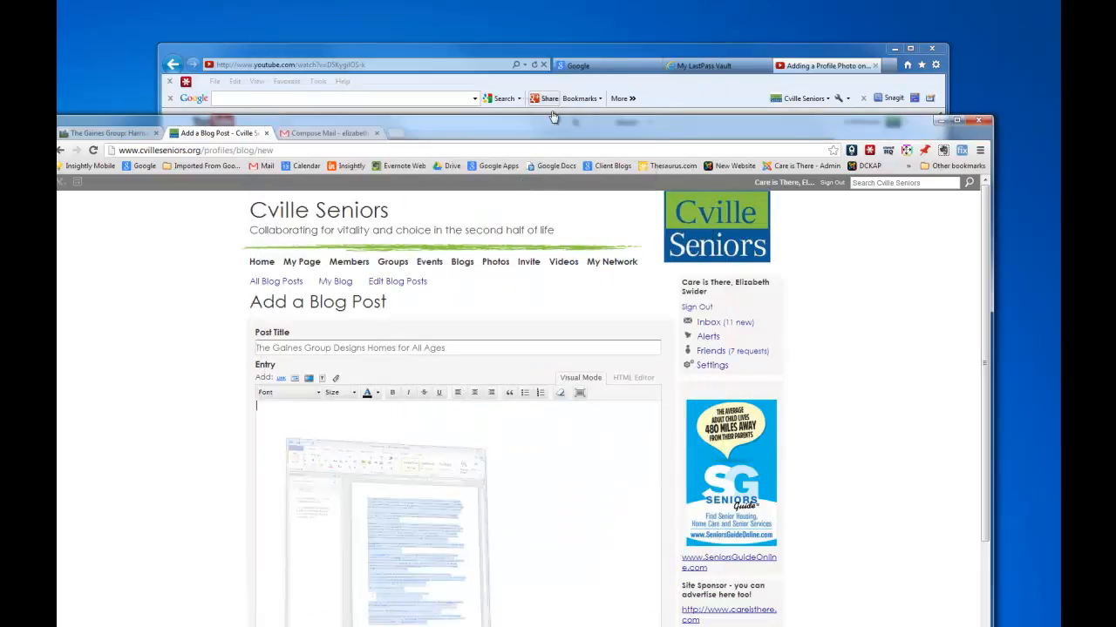
click(279, 411)
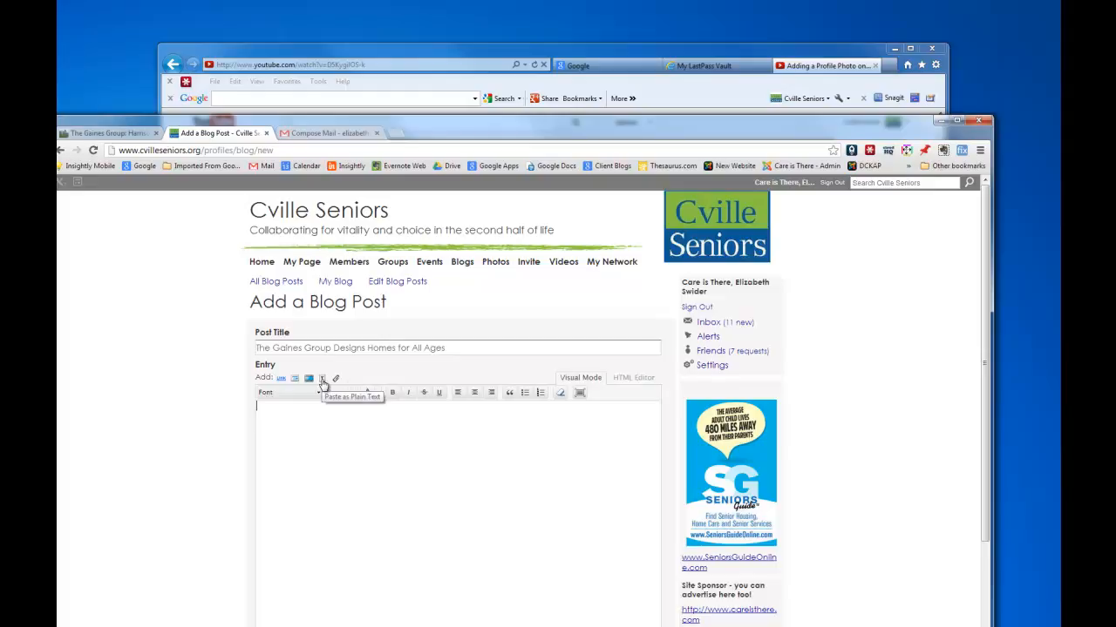
click(323, 380)
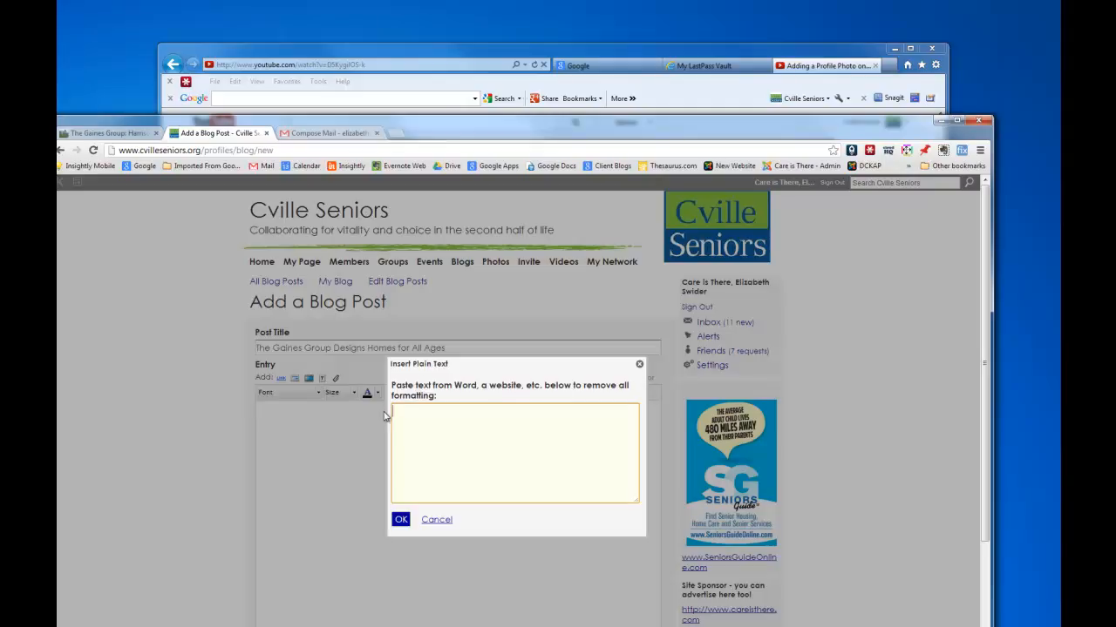
click(436, 521)
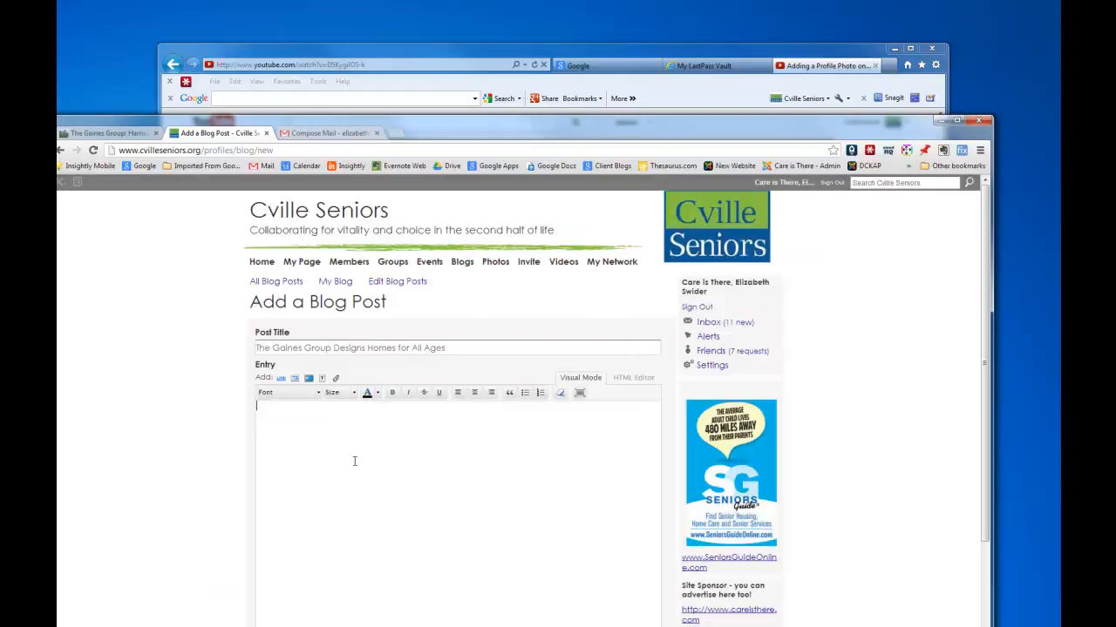
right_click(284, 414)
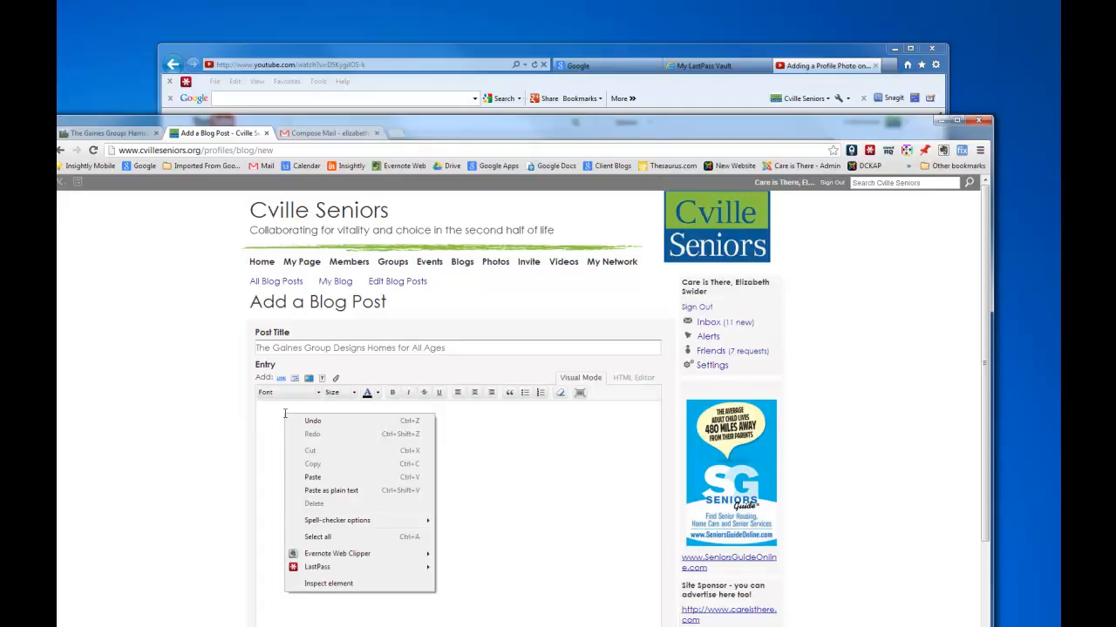
Paste the Gaines Group article into the post entry and place the cursor before its first word.
click(313, 479)
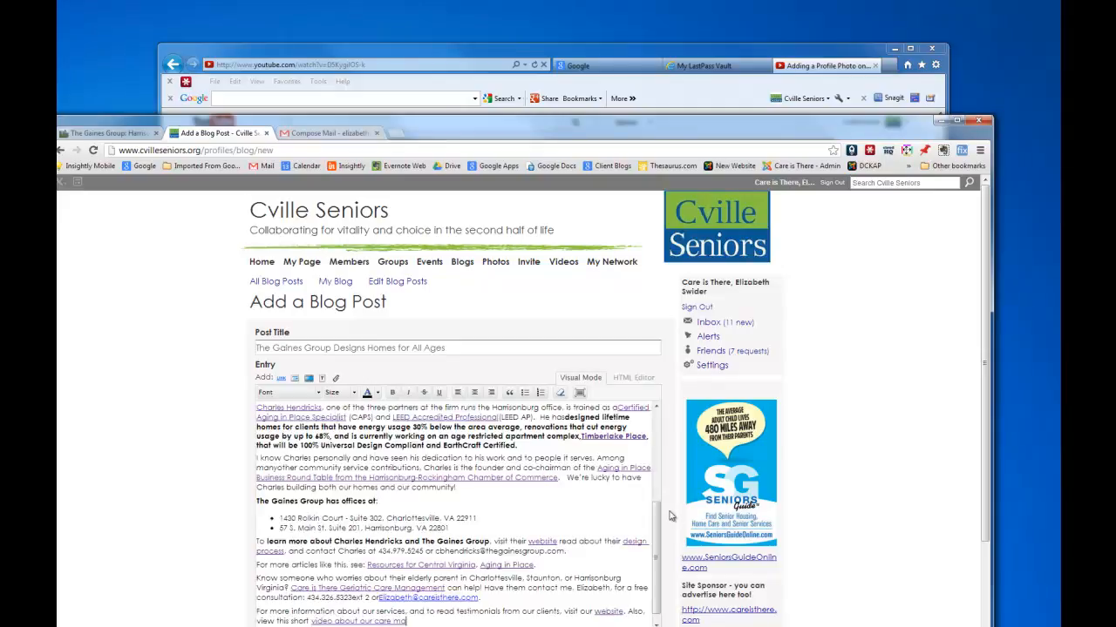
drag(658, 555, 665, 455)
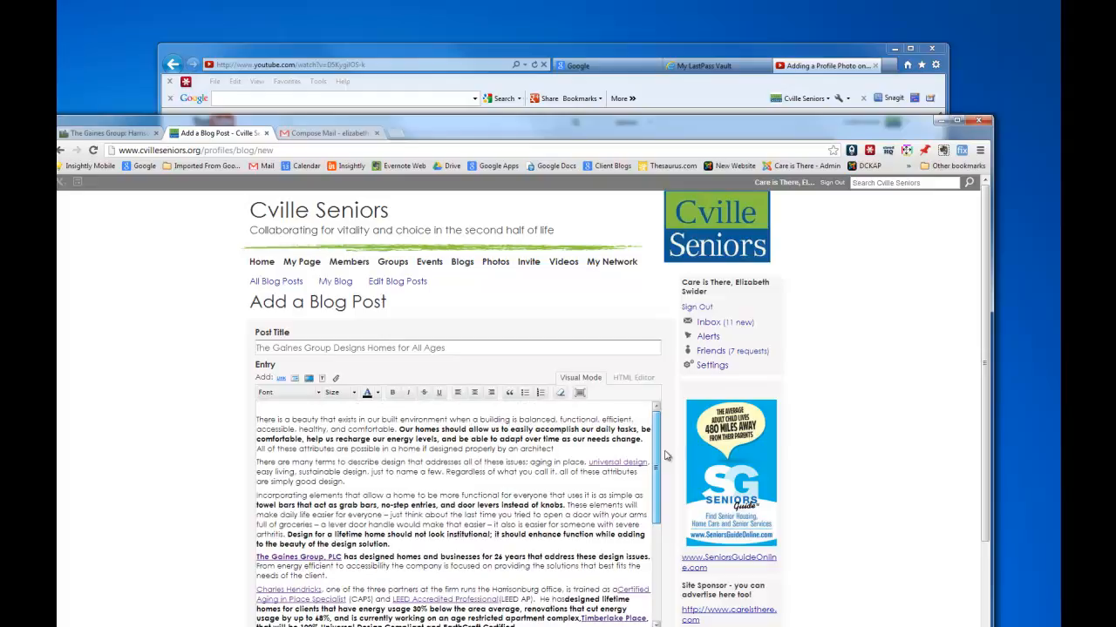
click(259, 419)
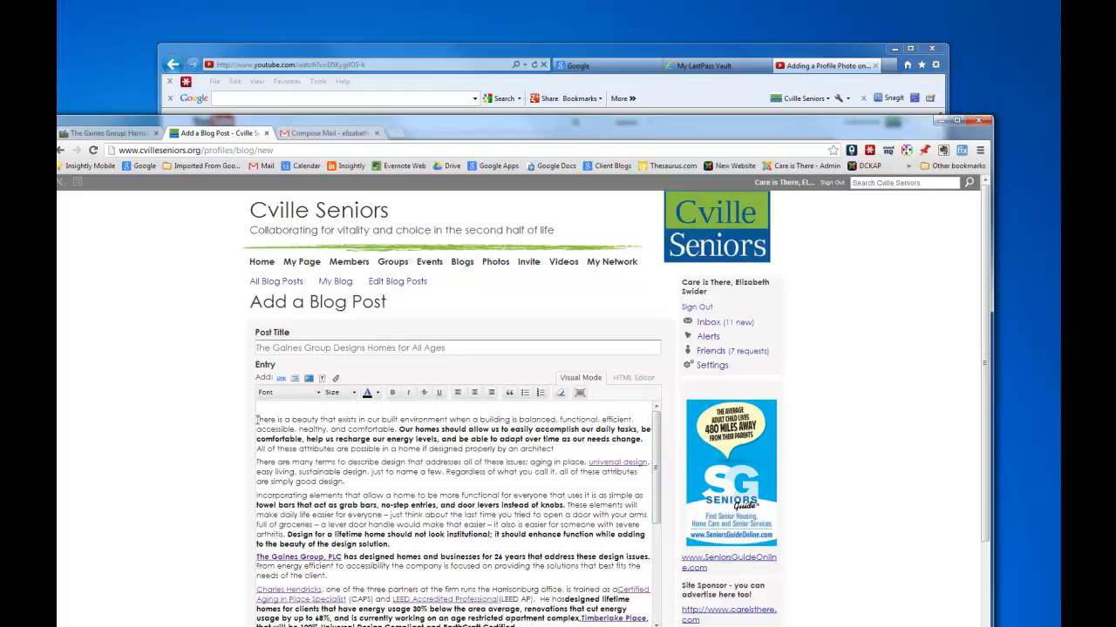
scroll(273, 443, down, 1)
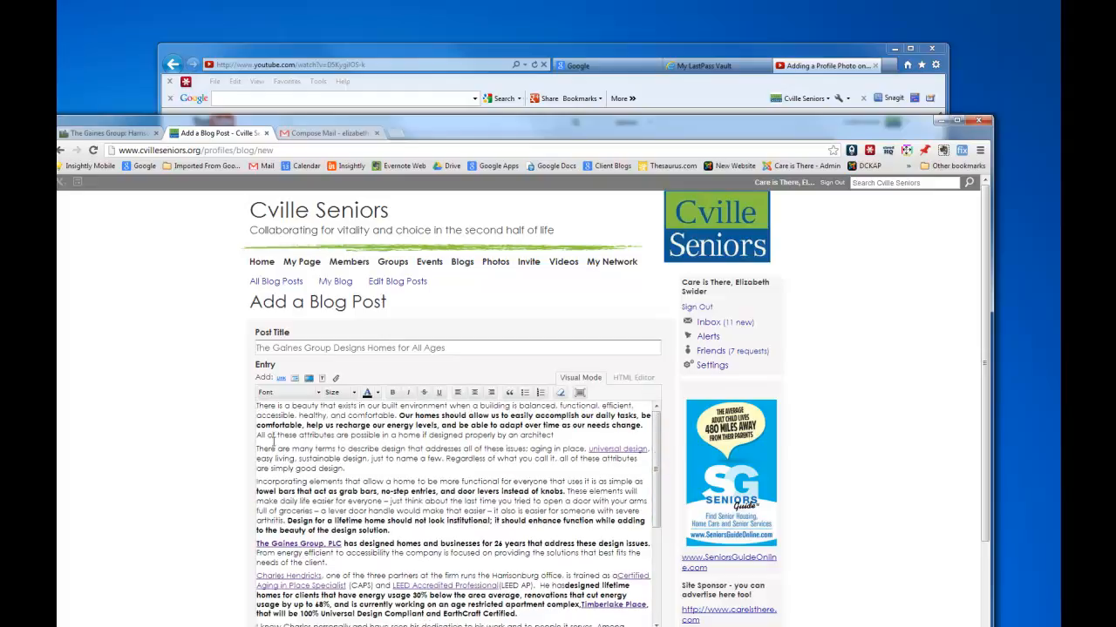
scroll(403, 460, down, 4)
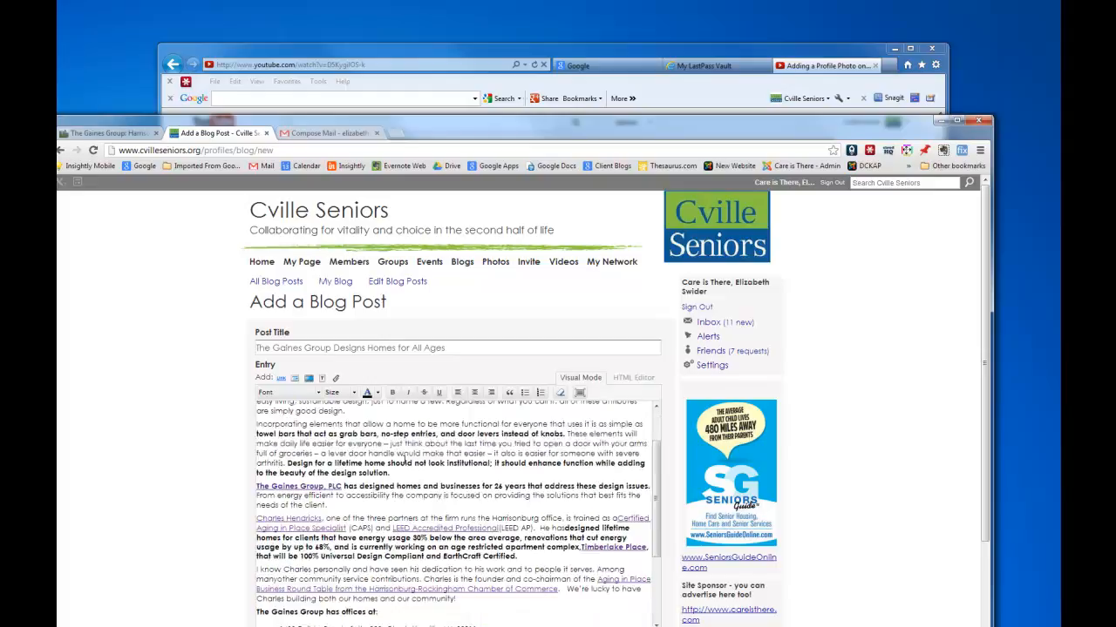
scroll(416, 516, down, 5)
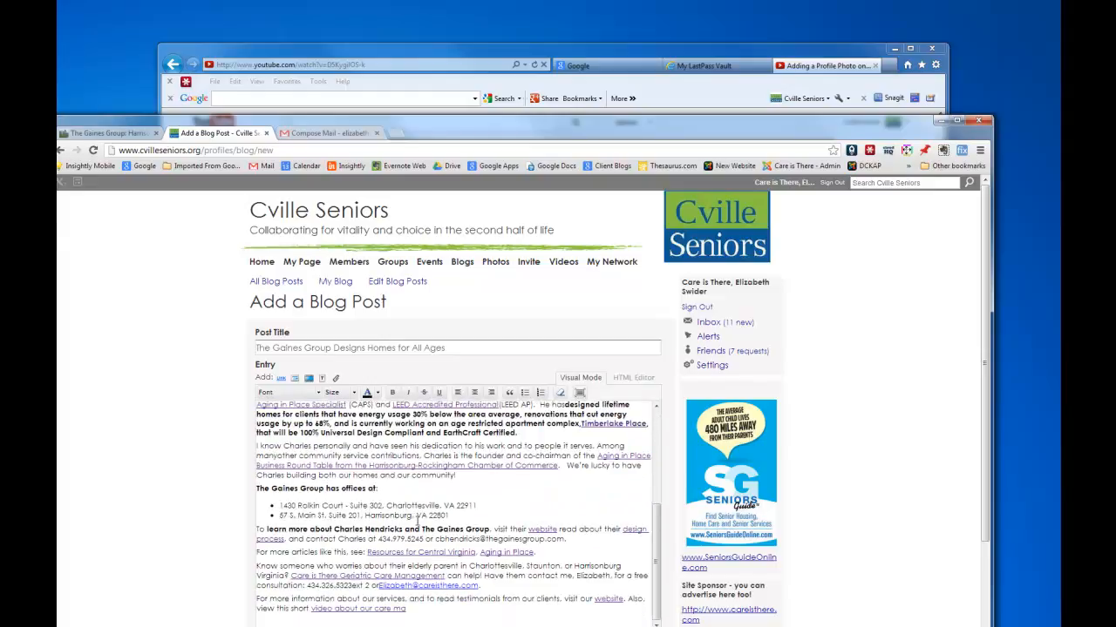
scroll(465, 493, up, 8)
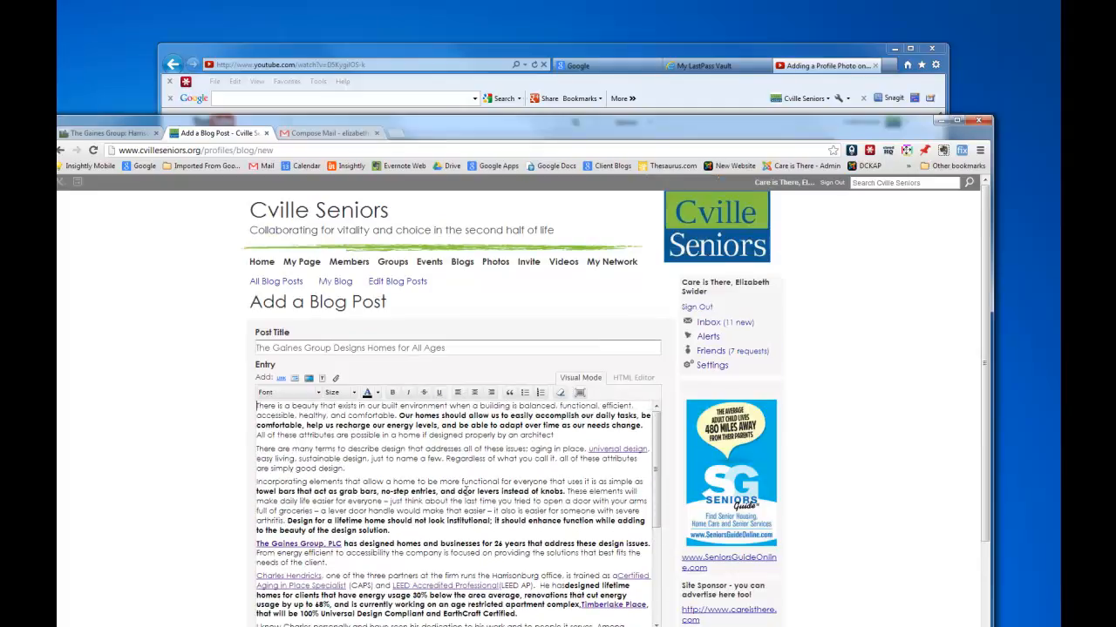
click(257, 405)
Insert the Gaines Group portrait photo at the post's start, left-aligned with padding 5.
click(295, 381)
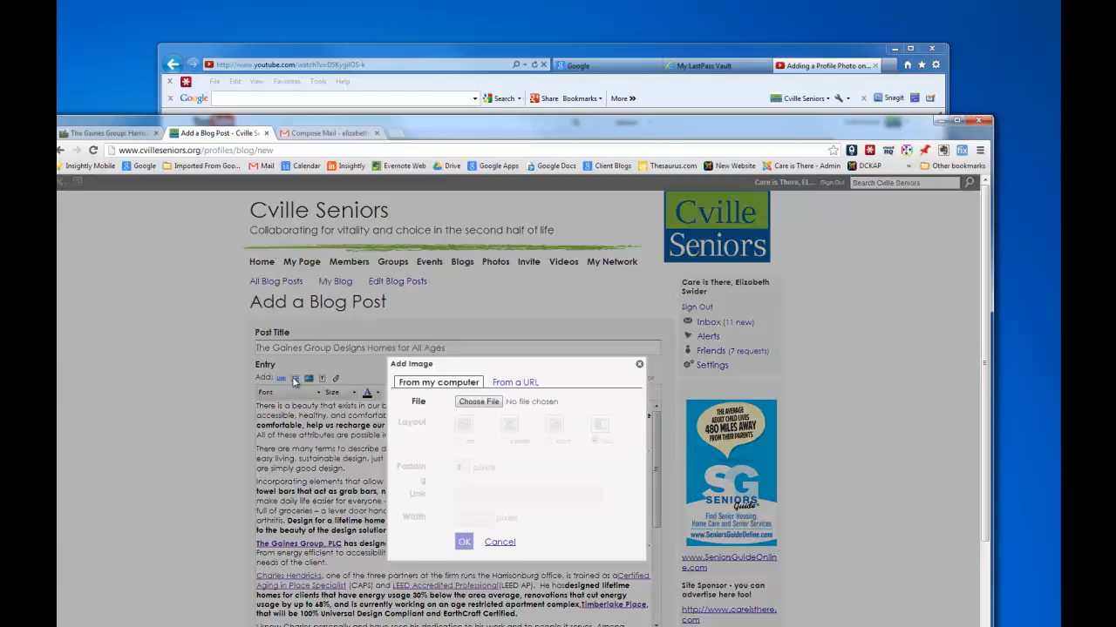
click(471, 406)
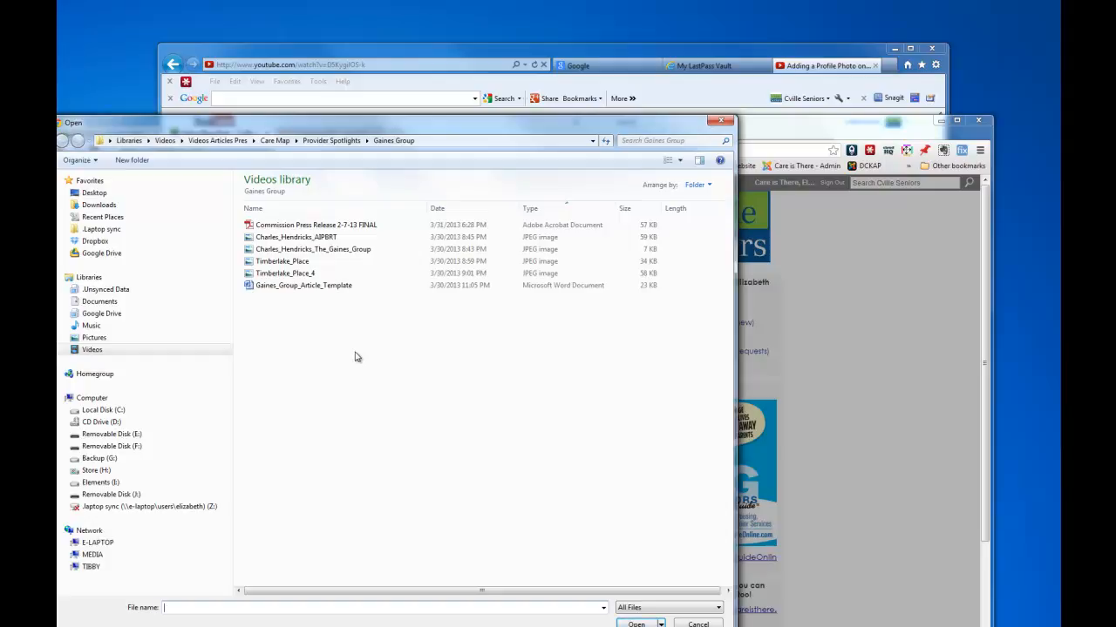
click(300, 252)
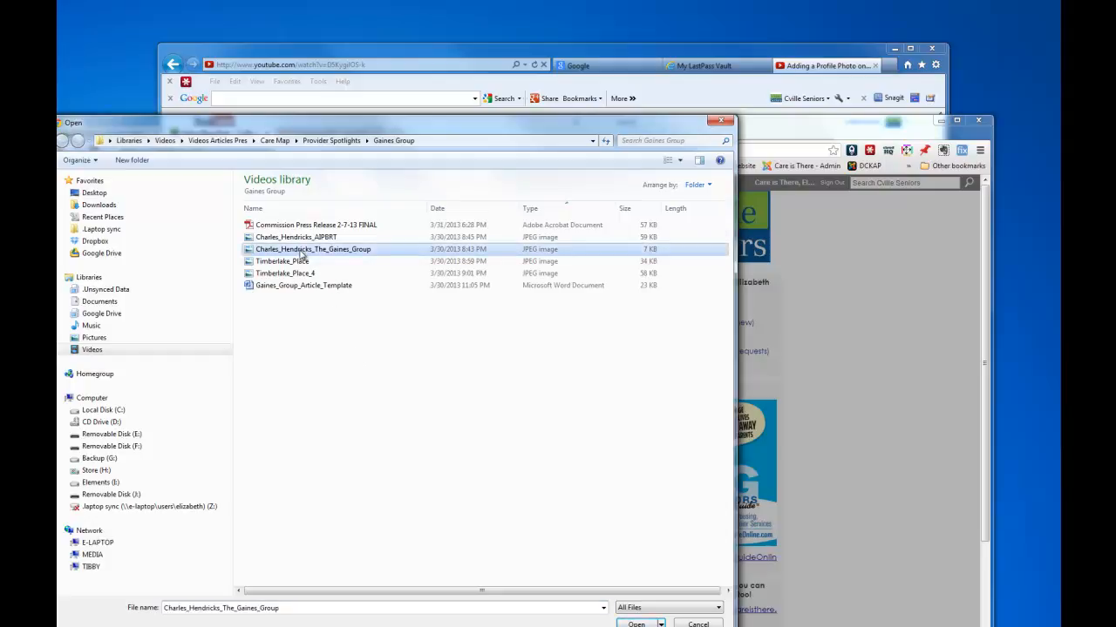
click(633, 624)
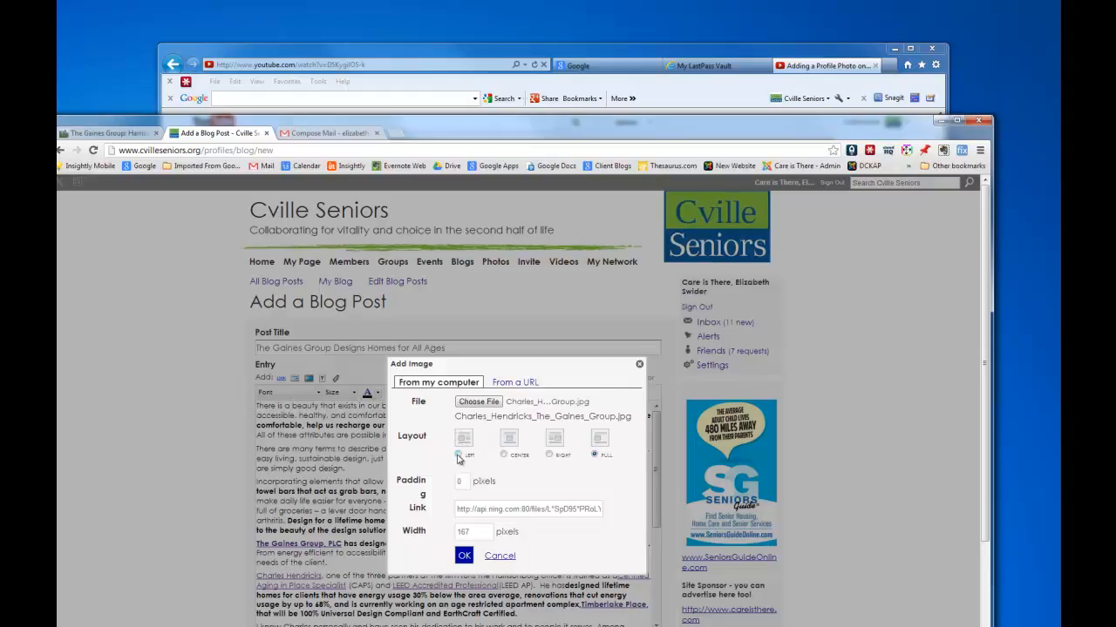
click(458, 455)
double_click(462, 481)
text(5)
click(464, 556)
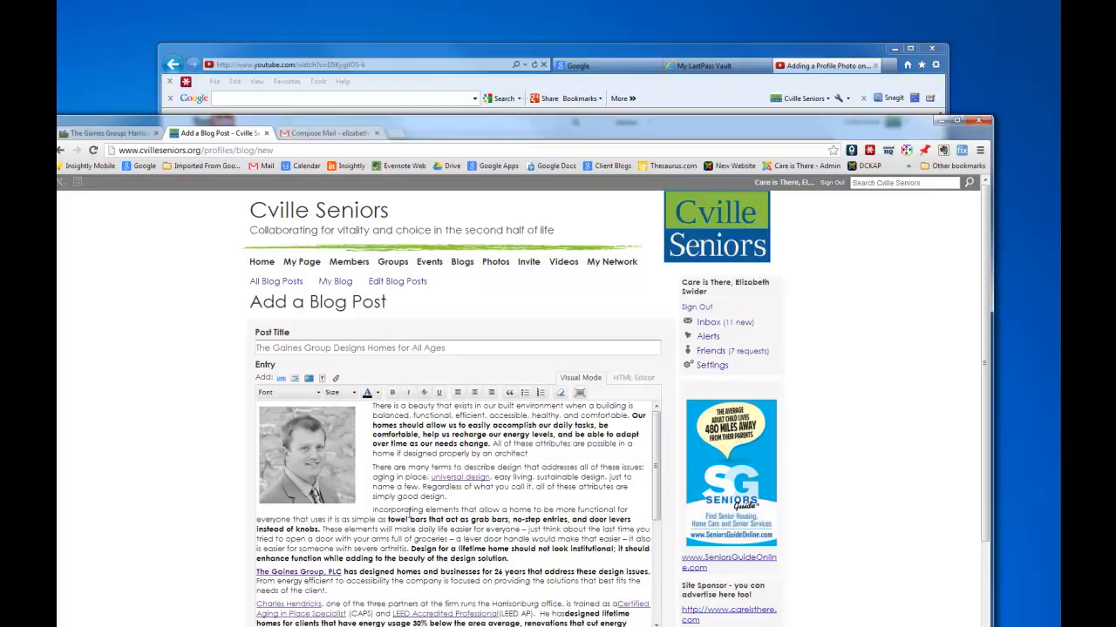
Add a new paragraph reading 'See this valuable document:' after the design solution section.
click(511, 558)
key(Return)
key(Return)
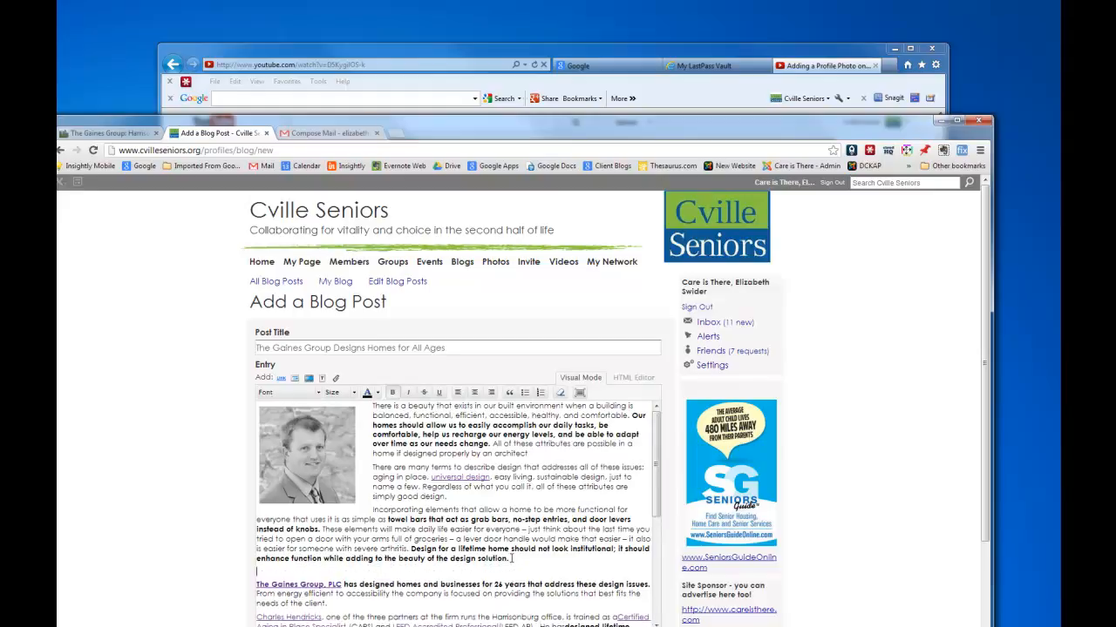
text(SEe)
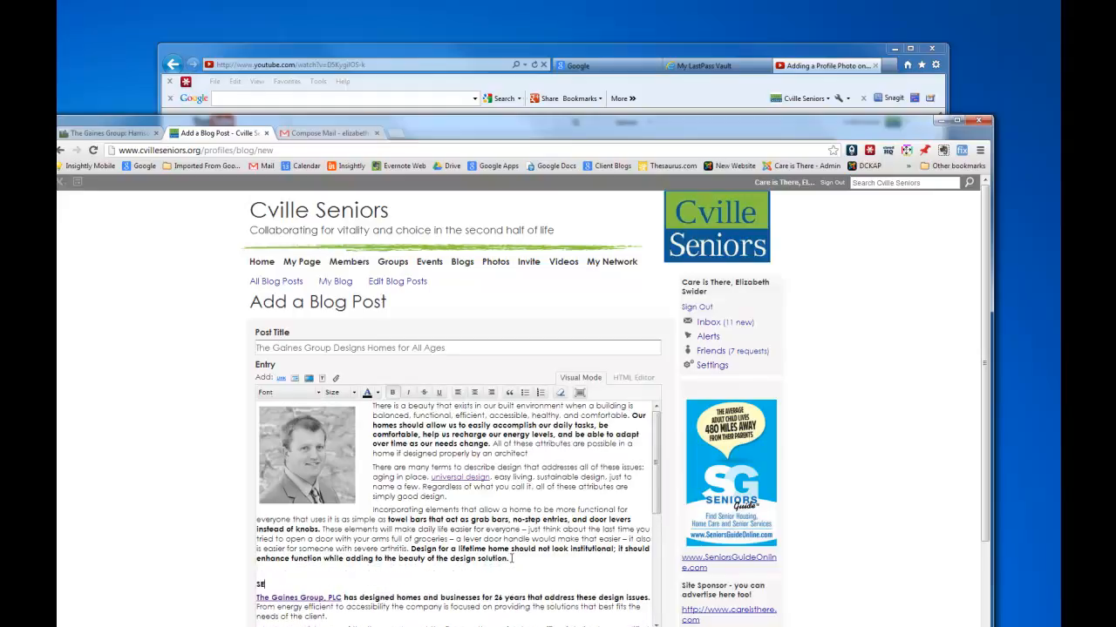
key(BackSpace)
key(BackSpace)
text(ee this valuable documrn)
key(BackSpace)
key(BackSpace)
text(ent:)
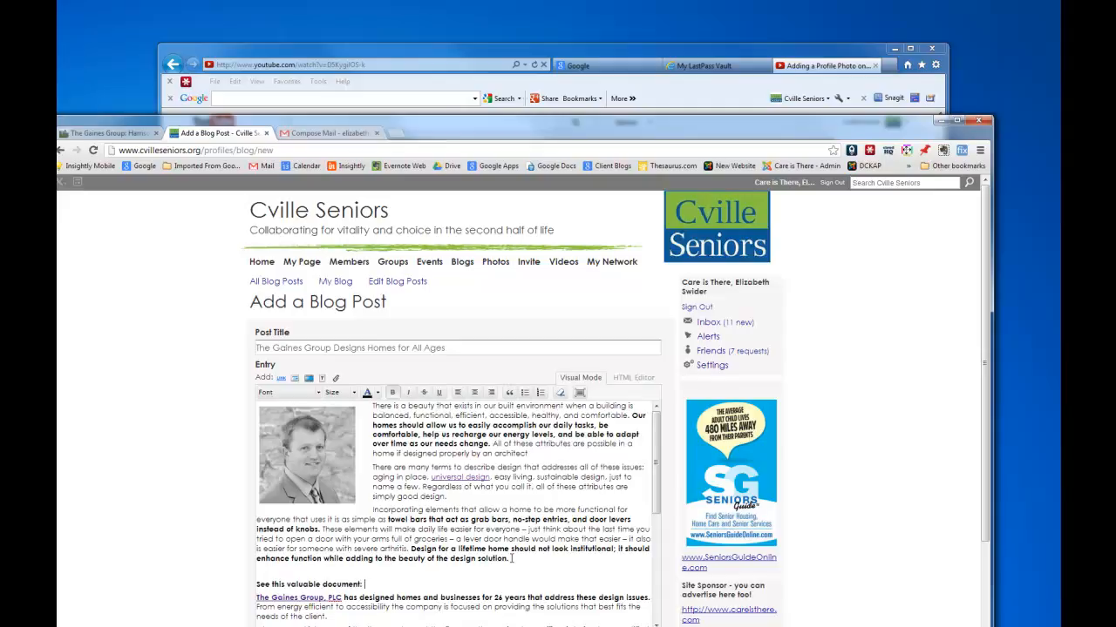
Upload the Commission Press Release 2-7-13 FINAL PDF as a link titled 'Survey of Efficiency'.
click(336, 381)
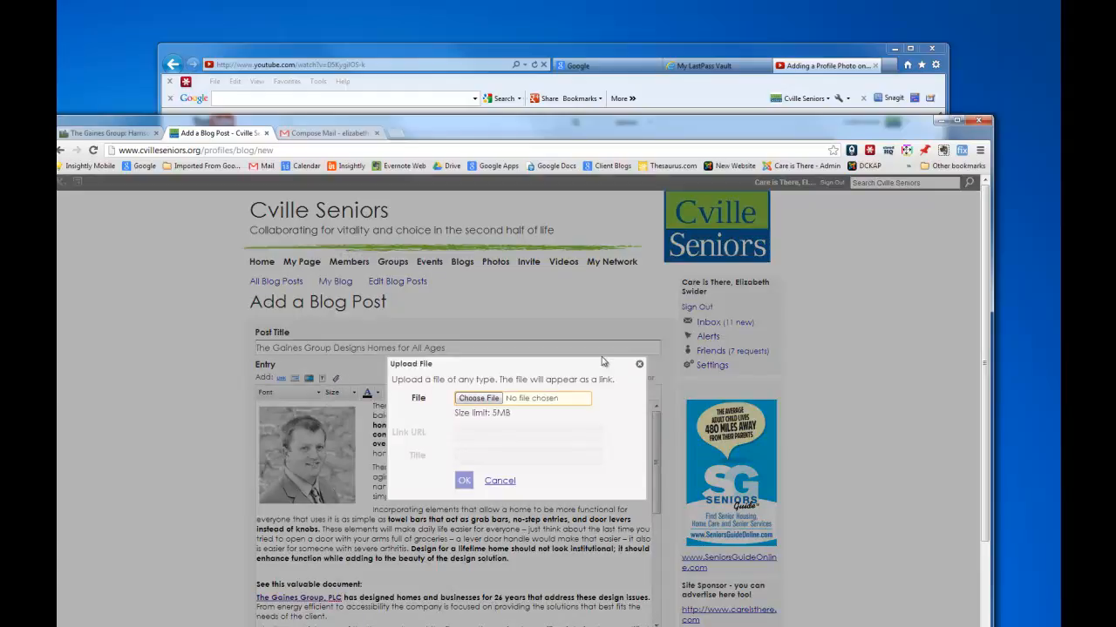
click(478, 402)
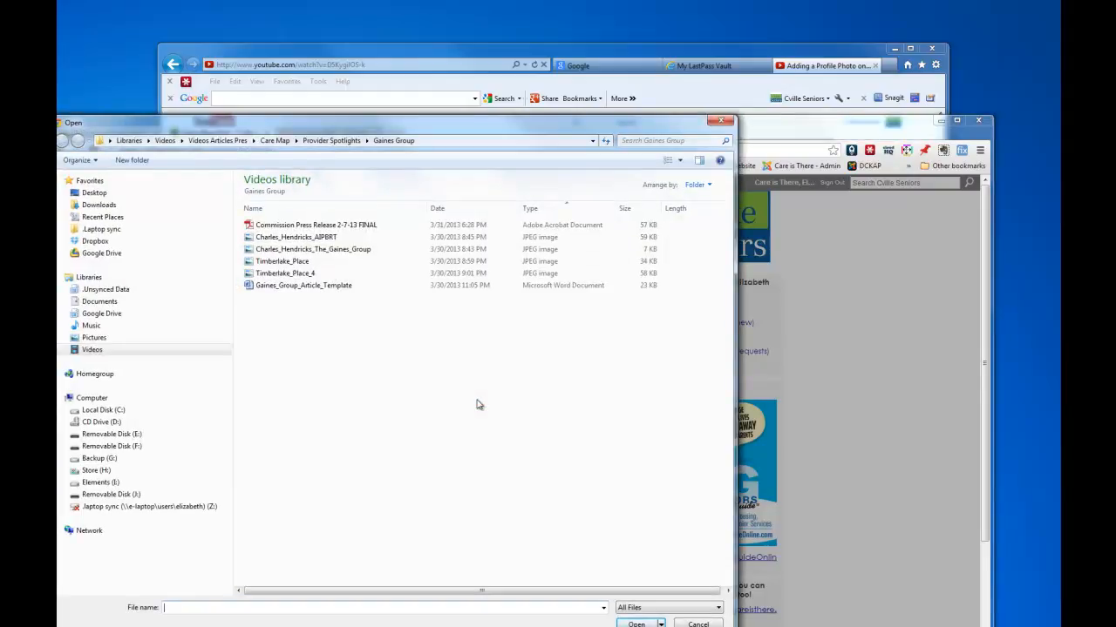
click(325, 226)
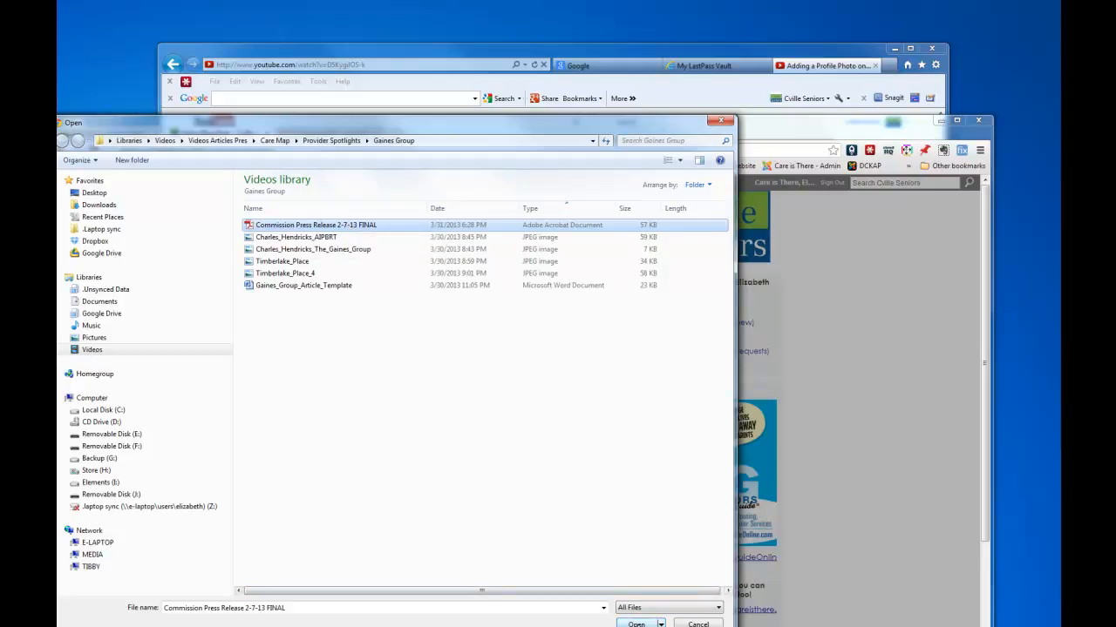
click(637, 624)
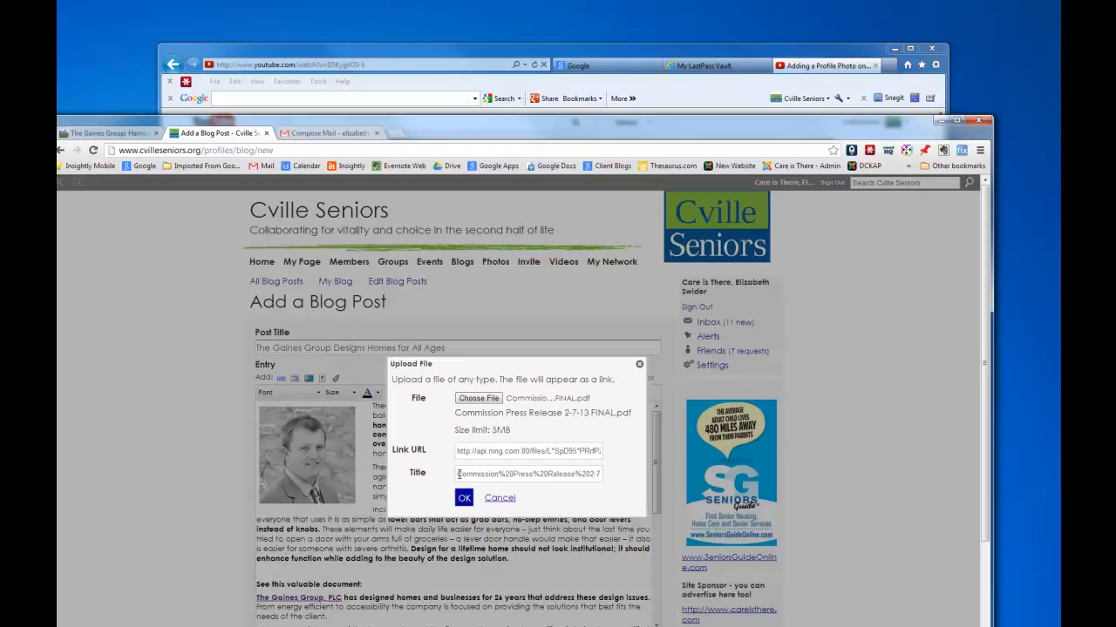
drag(458, 475, 627, 476)
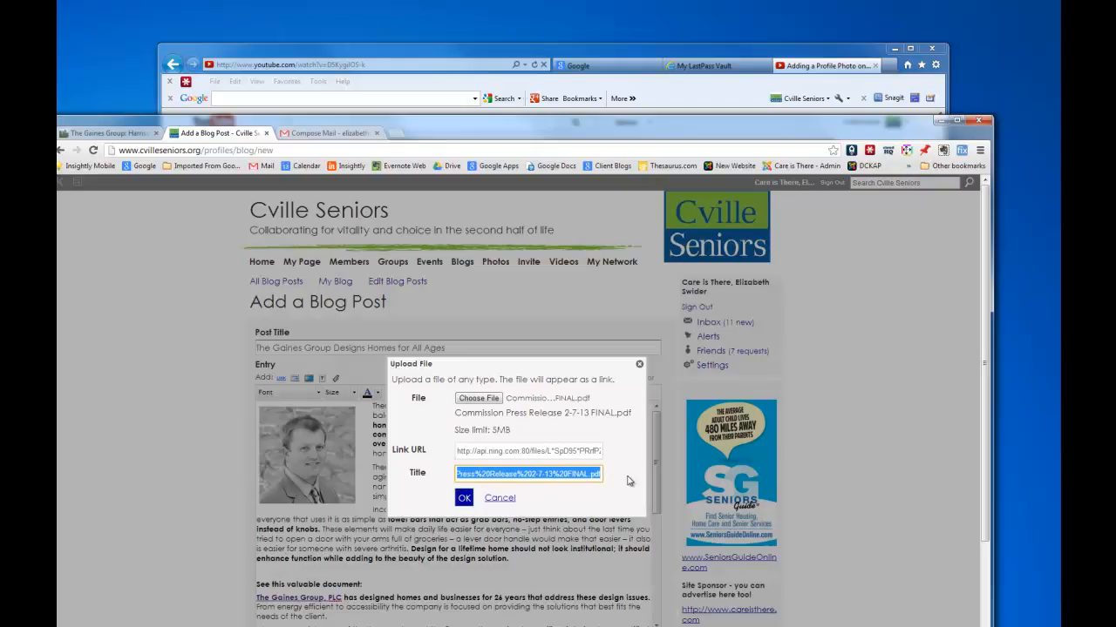
text(Survey of E)
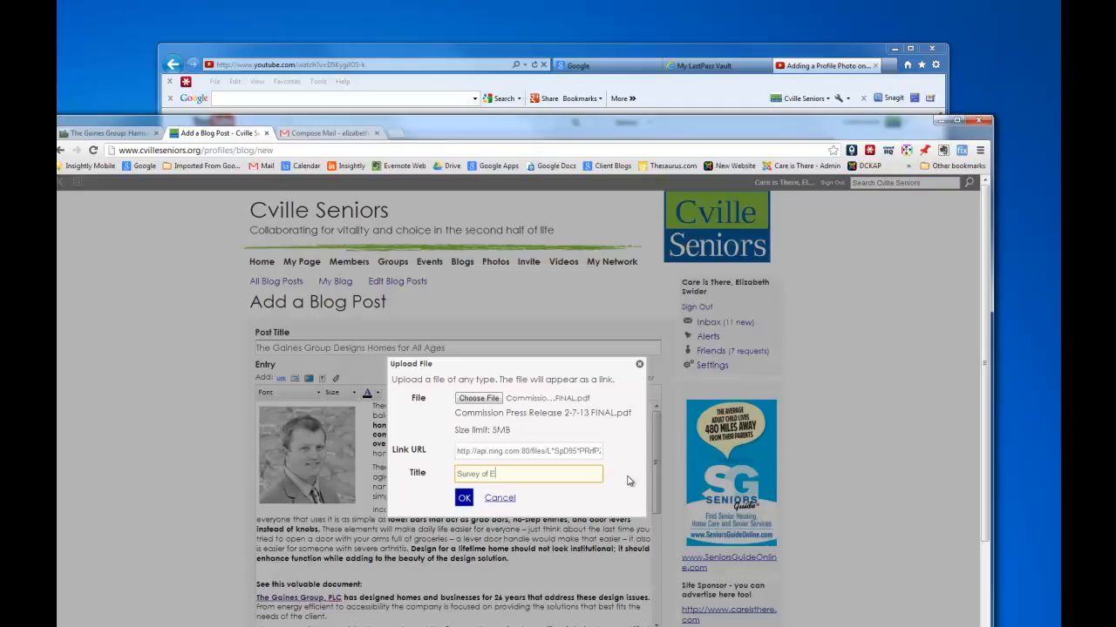
text(fficiency)
click(464, 499)
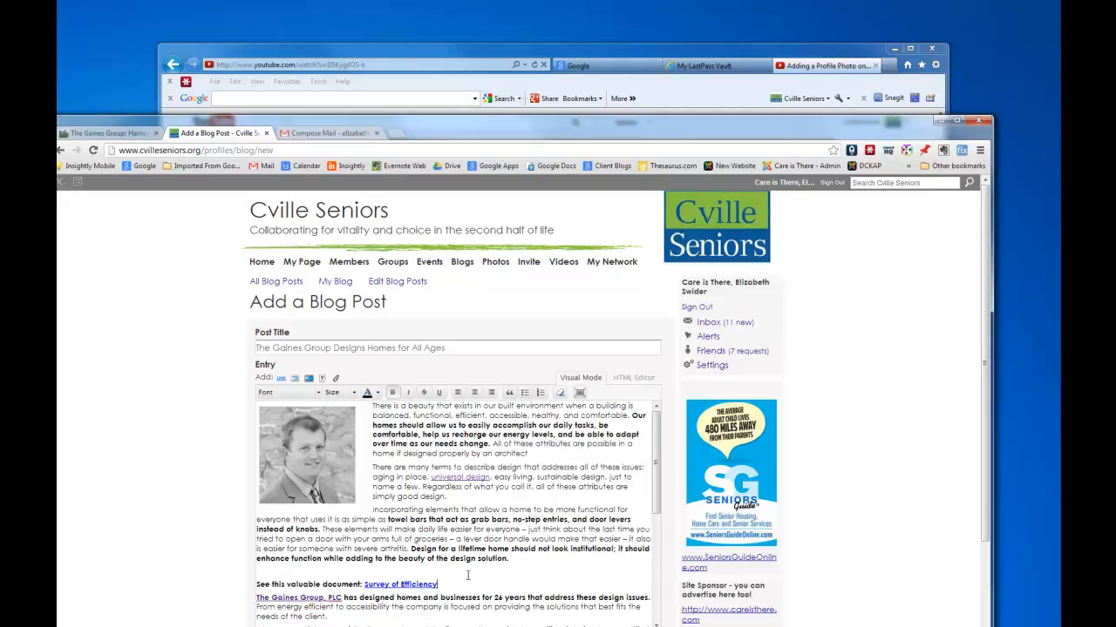
Scroll to the offices section and select 'The Gaines Group' at the start of that line.
scroll(467, 576, down, 1)
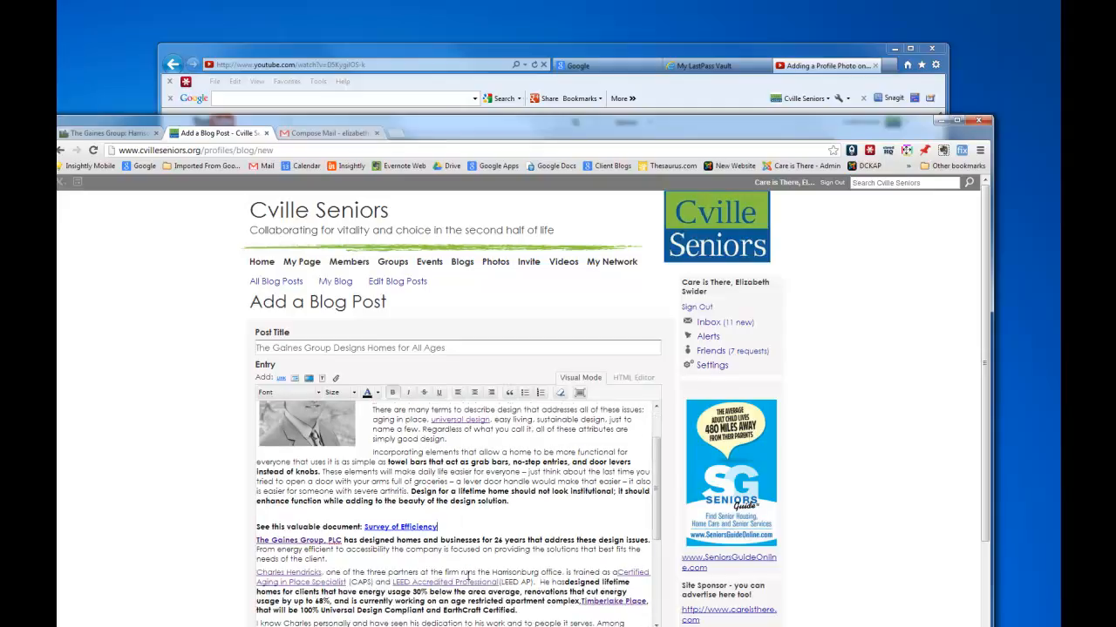
scroll(467, 576, up, 1)
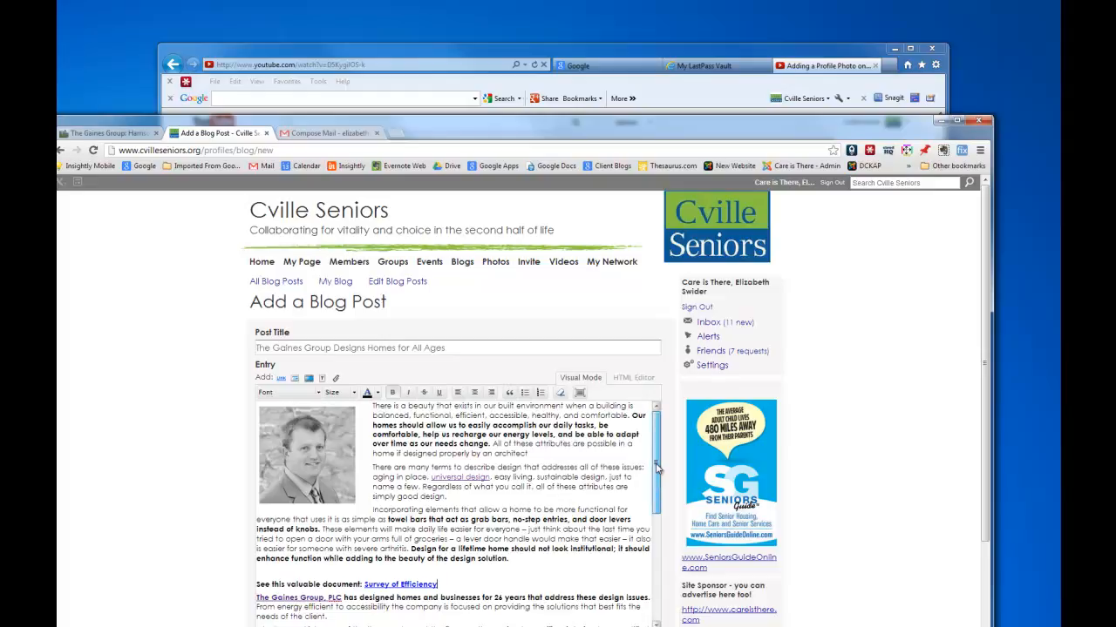
scroll(559, 562, down, 1)
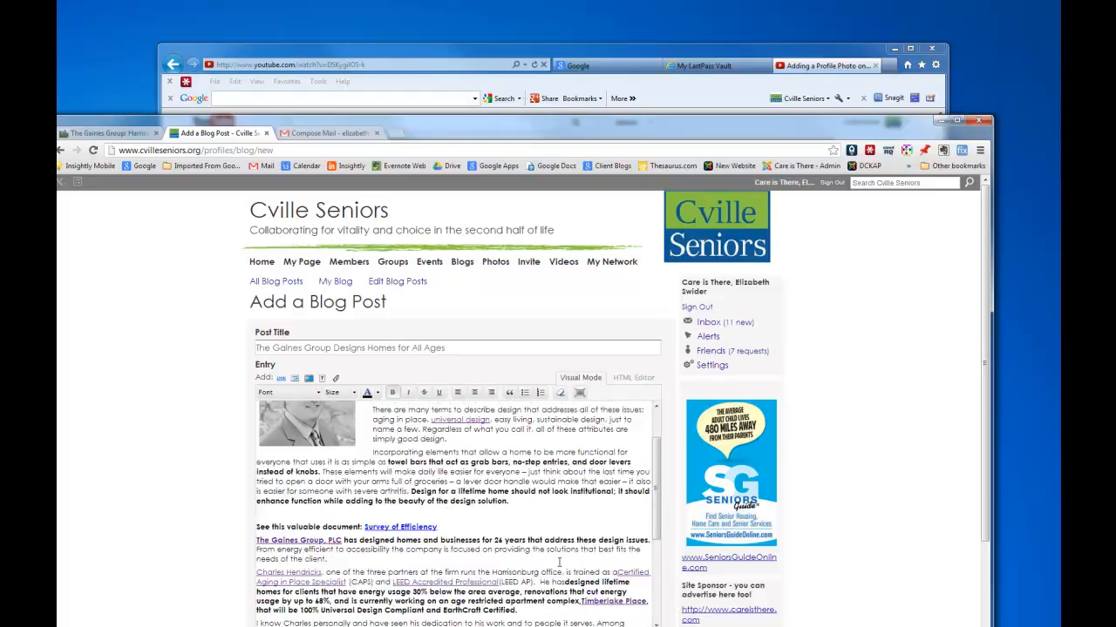
scroll(558, 562, up, 1)
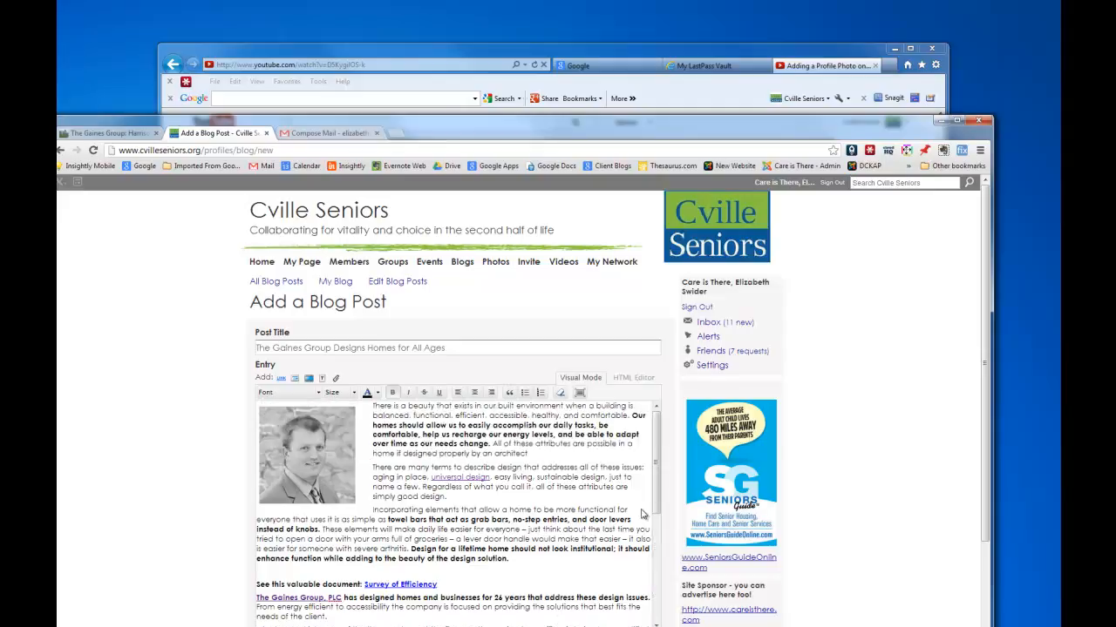
drag(662, 513, 661, 597)
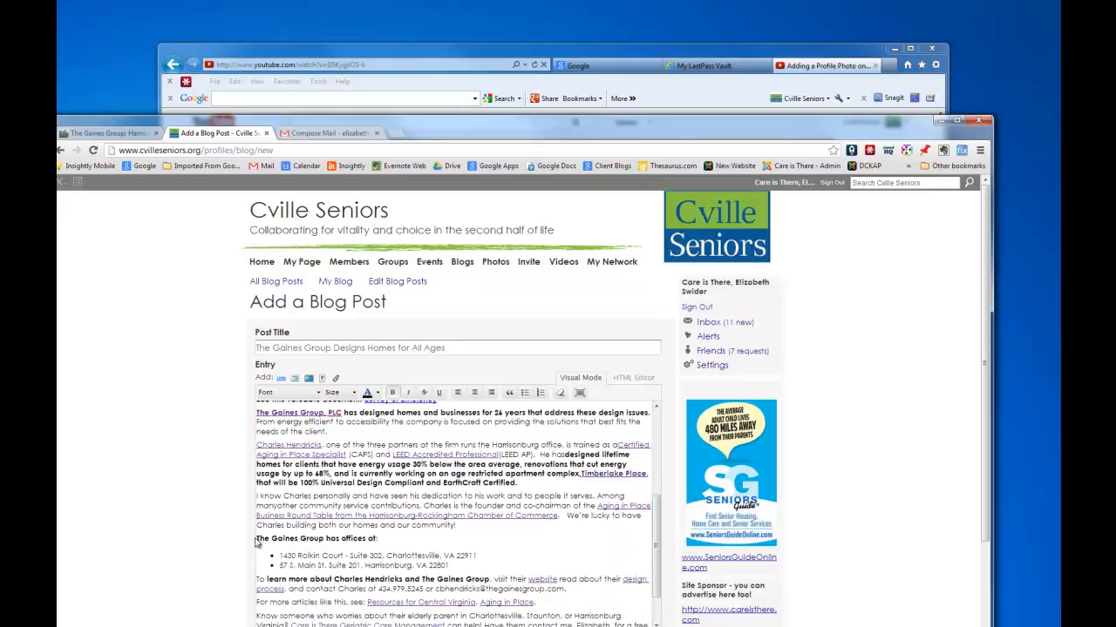
drag(257, 538, 325, 539)
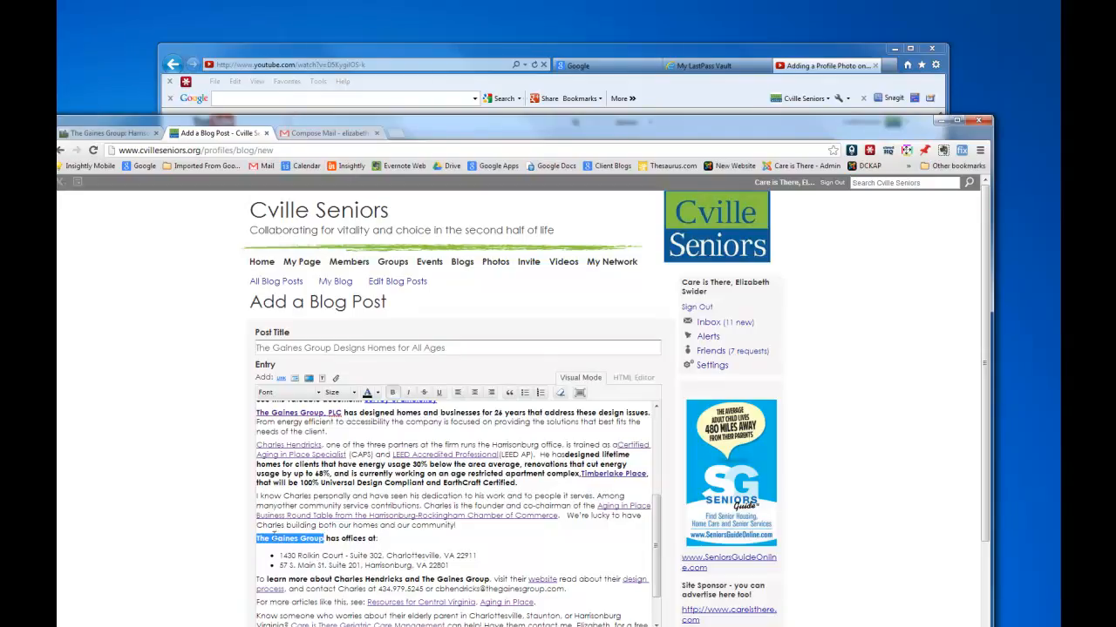
Copy the address harrisonburgarchitect.wordpress.com from the Gaines Group WordPress blog's tab.
click(123, 137)
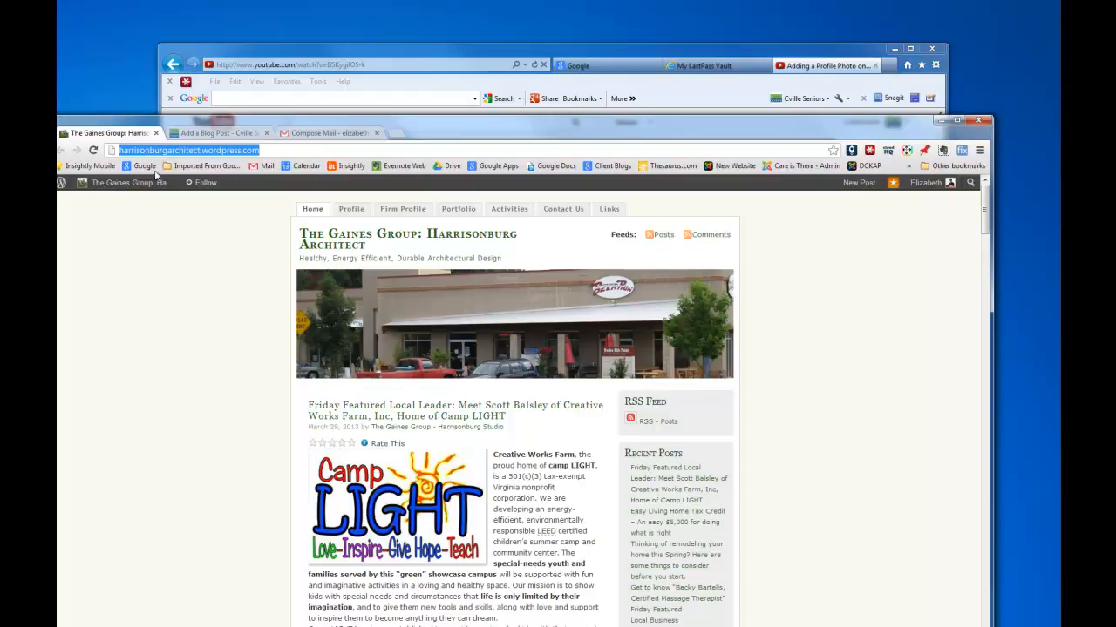
right_click(249, 153)
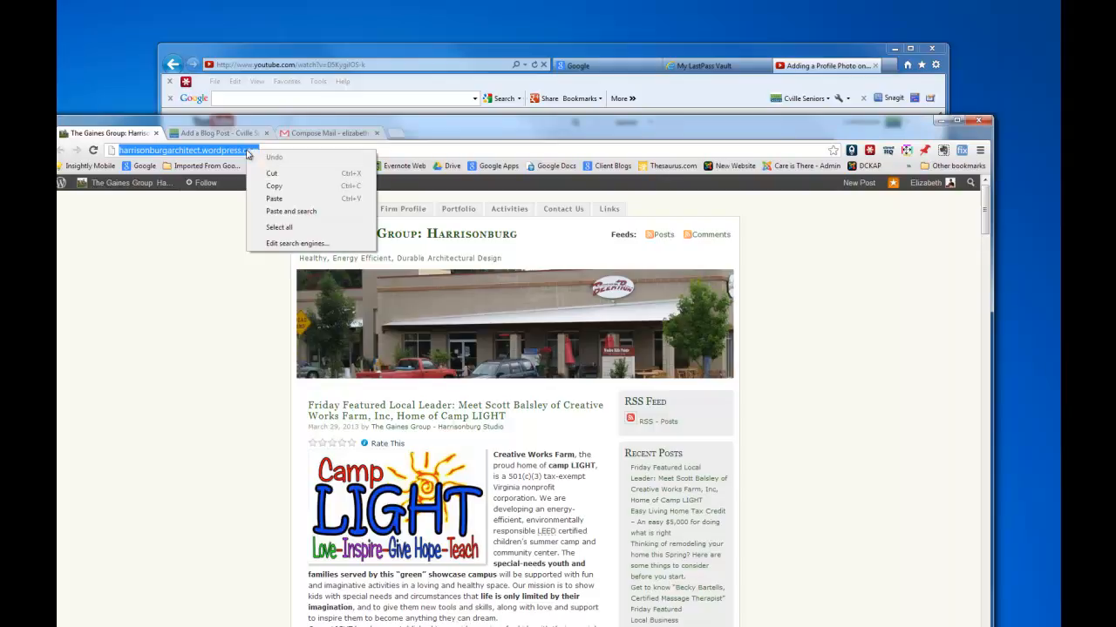
click(272, 188)
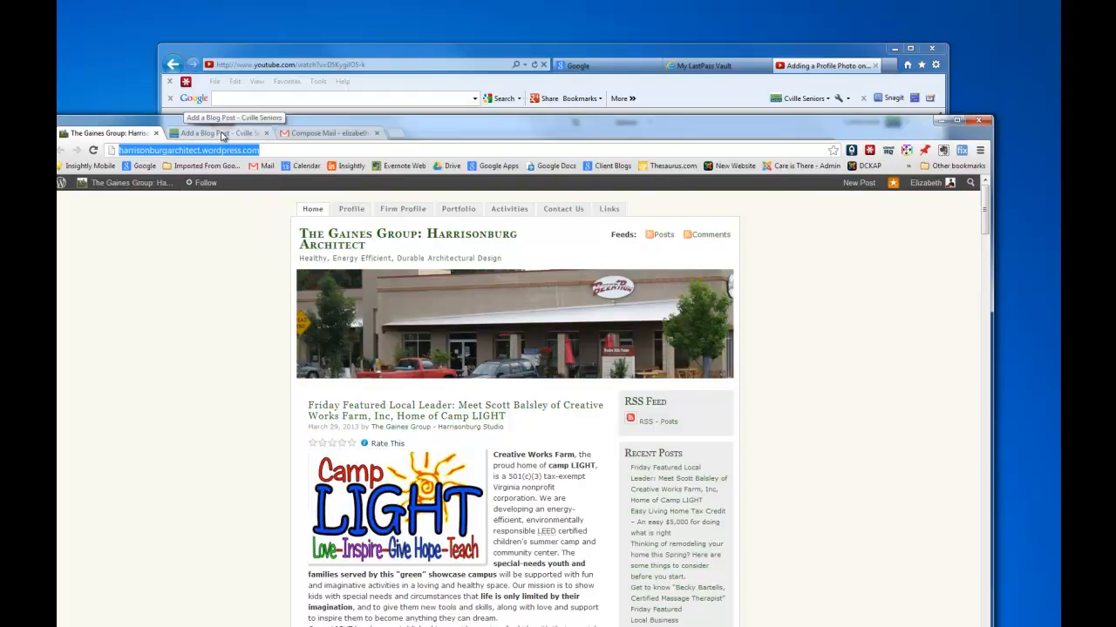
Link 'The Gaines Group' at the start of the offices line to harrisonburgarchitect.wordpress.com.
click(222, 135)
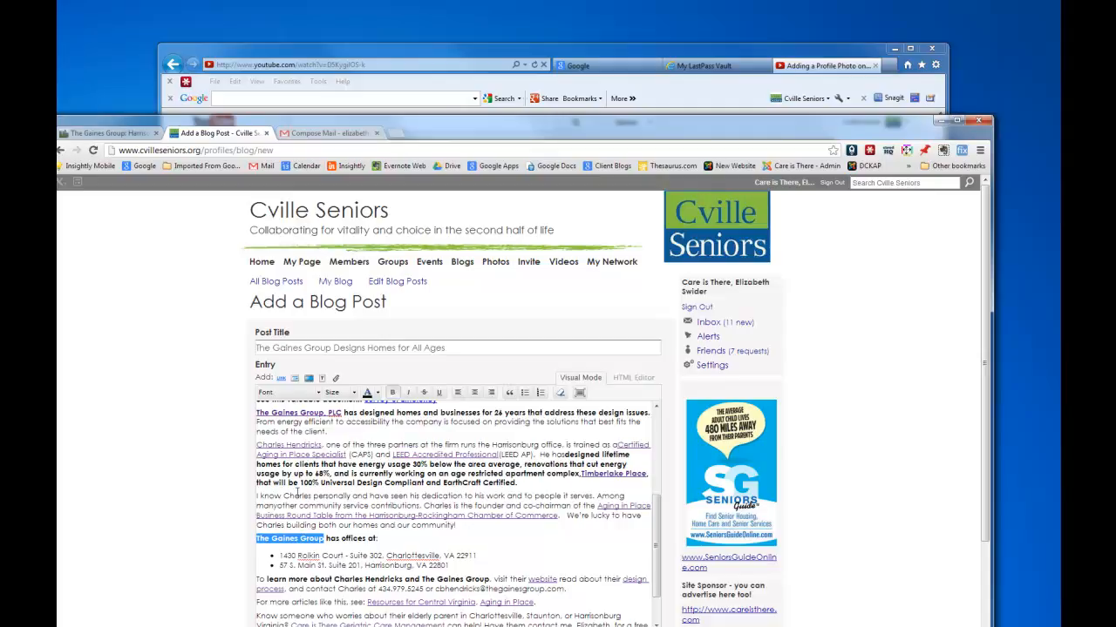
click(281, 382)
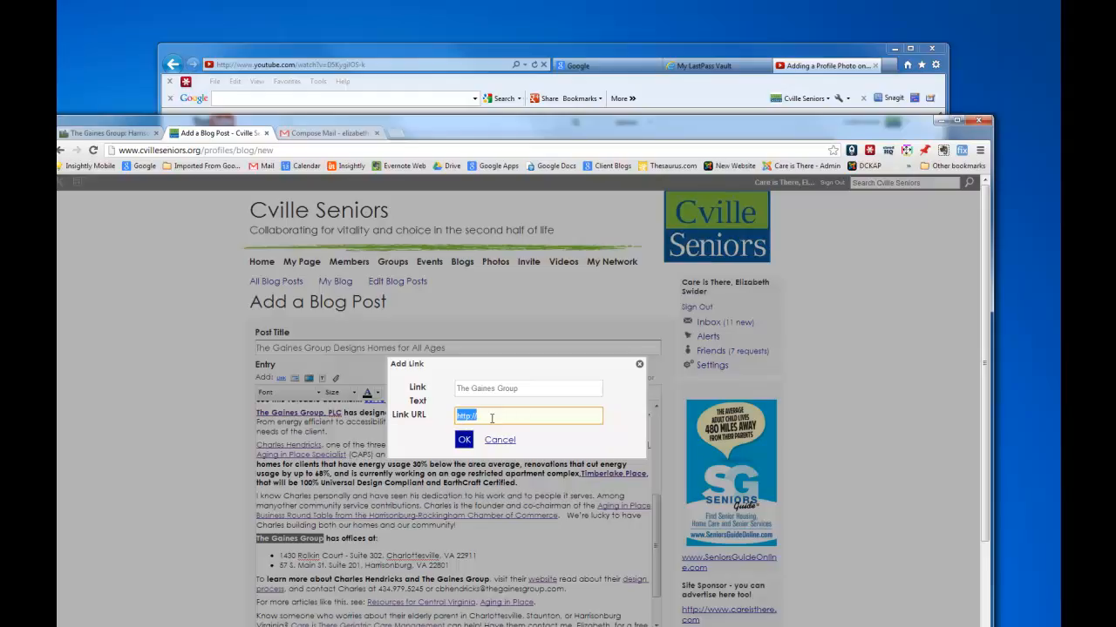
right_click(492, 418)
click(520, 484)
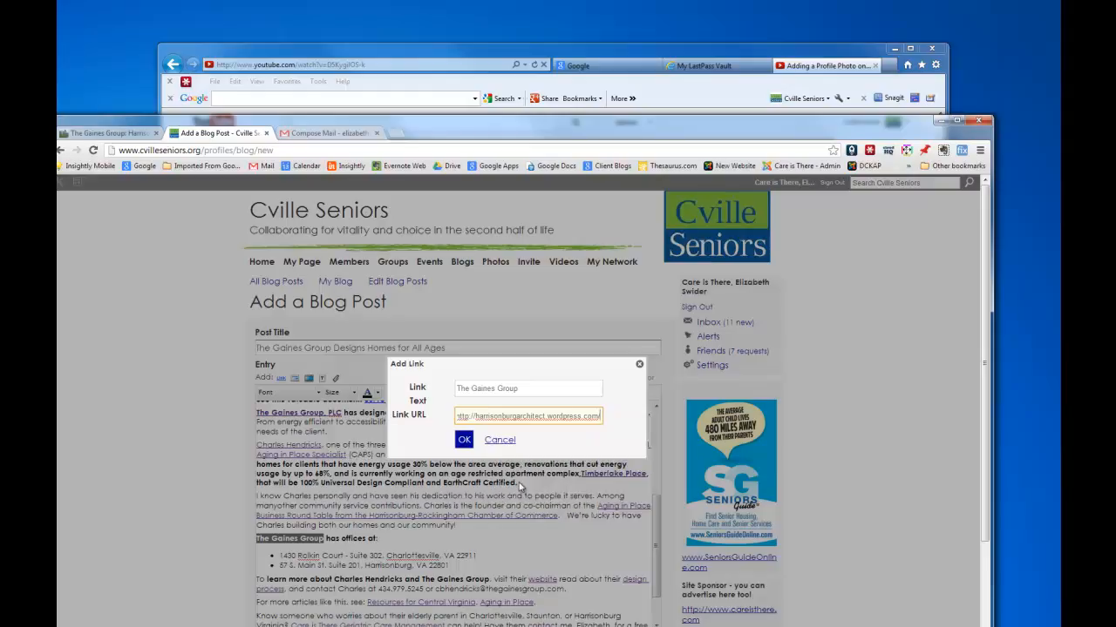
click(463, 440)
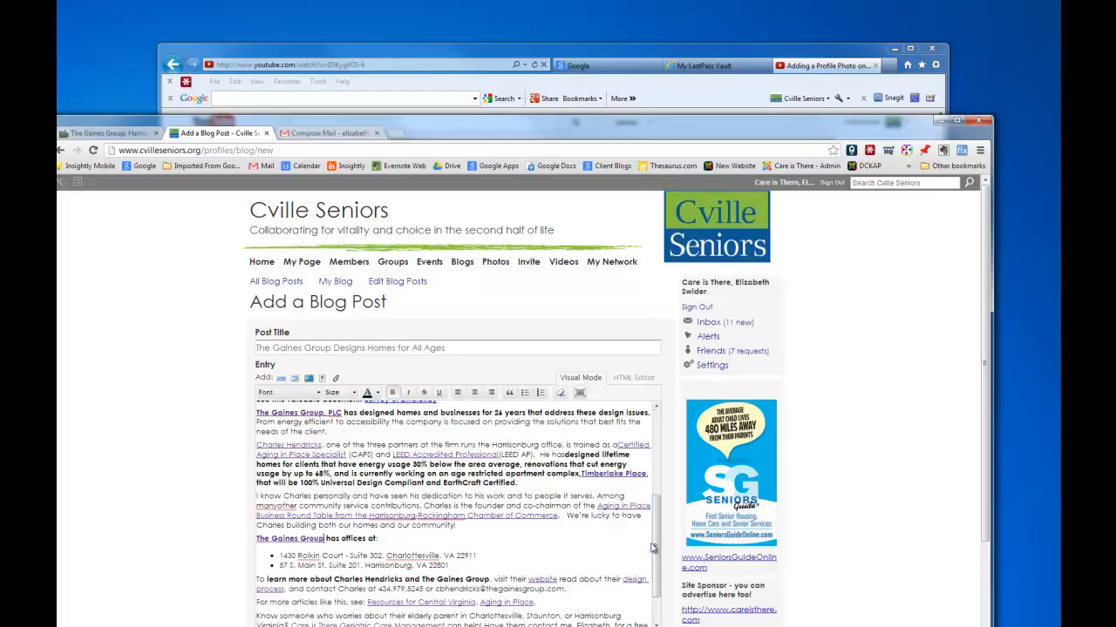
Enter the tags: the partner's name, Universal Design and Architect, separated by commas.
drag(653, 541, 652, 573)
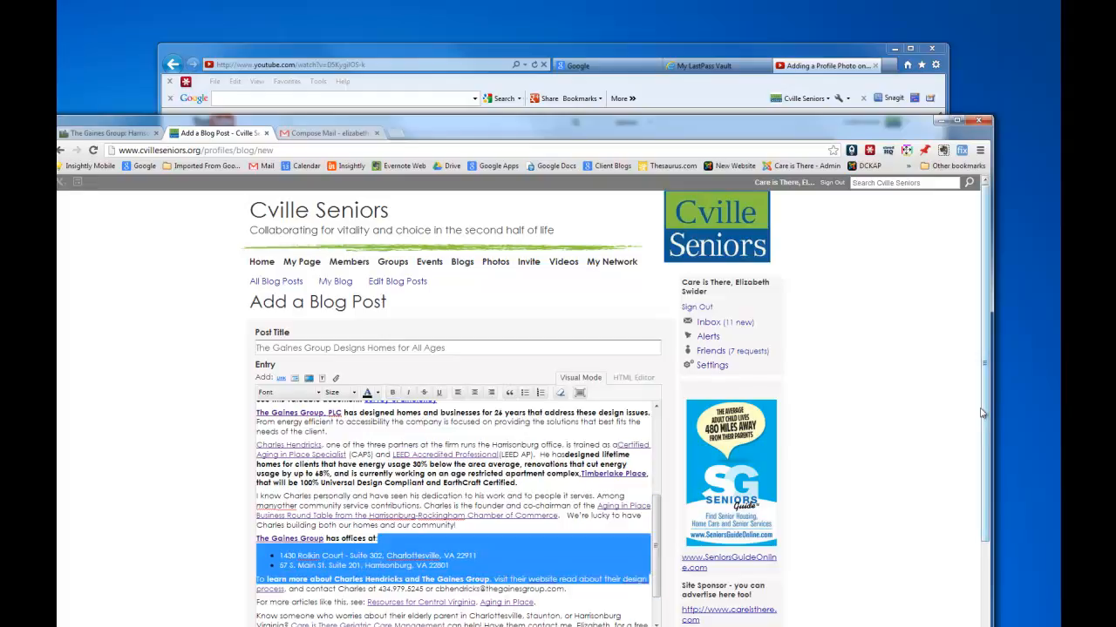
drag(984, 417, 980, 484)
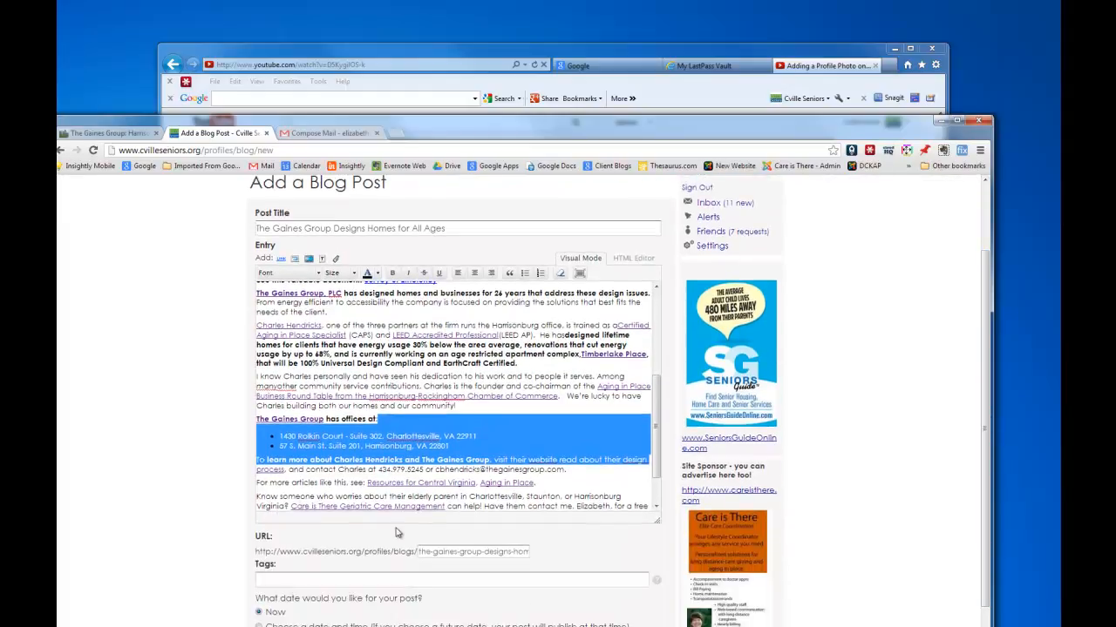
click(298, 581)
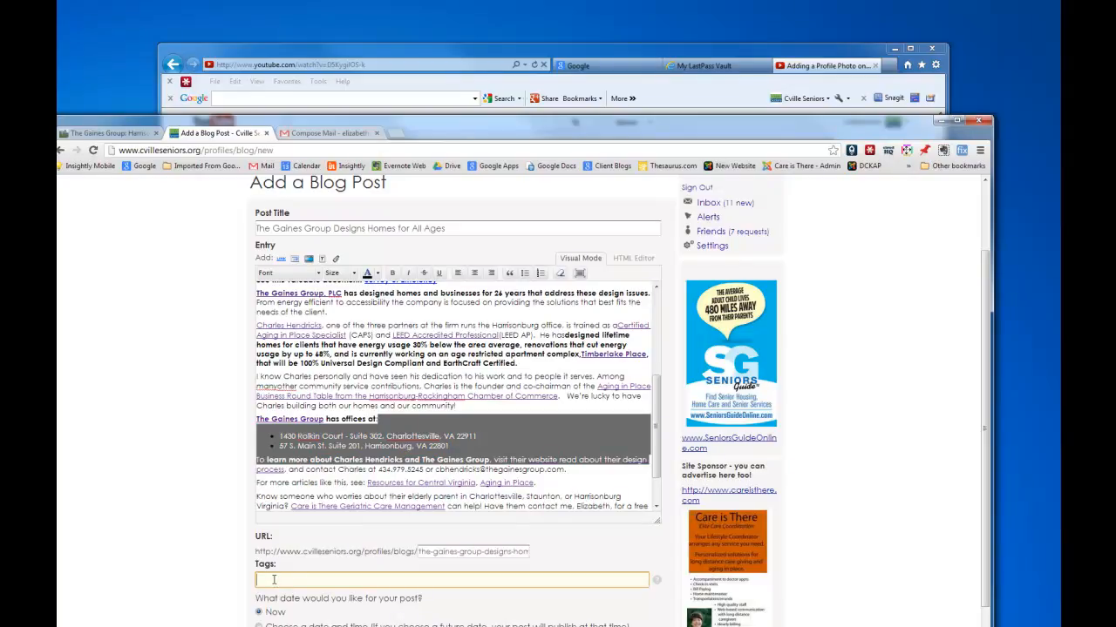
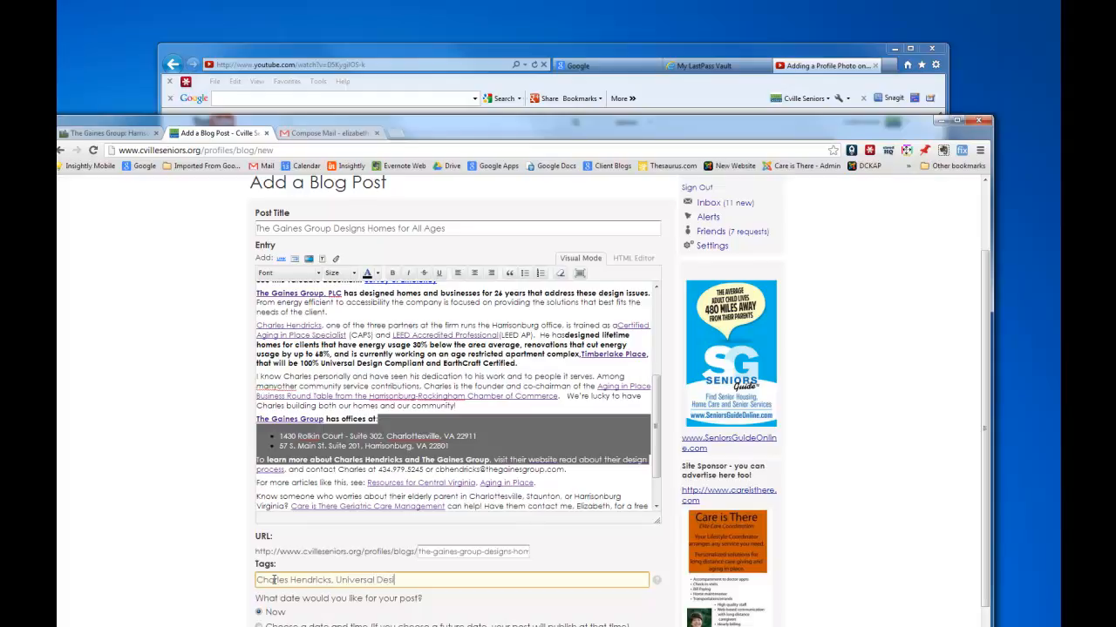
text(gn, Arch)
key(BackSpace)
text(chitect)
Wrap each of the three tags in quotation marks.
key(Left)
key(Left)
key(Left)
key(Left)
key(Left)
key(Left)
key(Left)
key(Left)
key(Left)
key(Left)
key(Left)
key(Left)
key(Left)
key(Left)
key(Left)
key(Left)
key(Left)
key(Left)
key(Left)
key(Left)
text(")
key(Right)
key(Right)
key(Right)
key(Right)
key(Right)
key(Right)
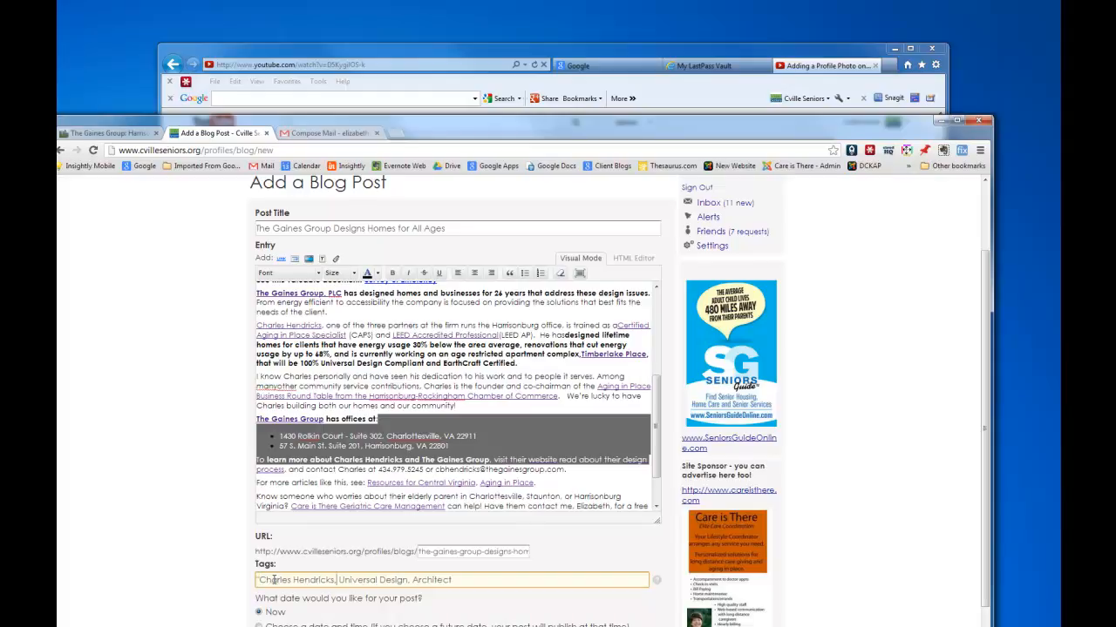
text(", ")
key(Right)
key(Right)
key(Right)
key(Right)
key(Right)
key(Right)
key(Right)
key(Right)
key(Right)
key(Right)
key(Right)
key(Right)
key(Right)
key(Right)
key(Right)
key(Right)
text(", ")
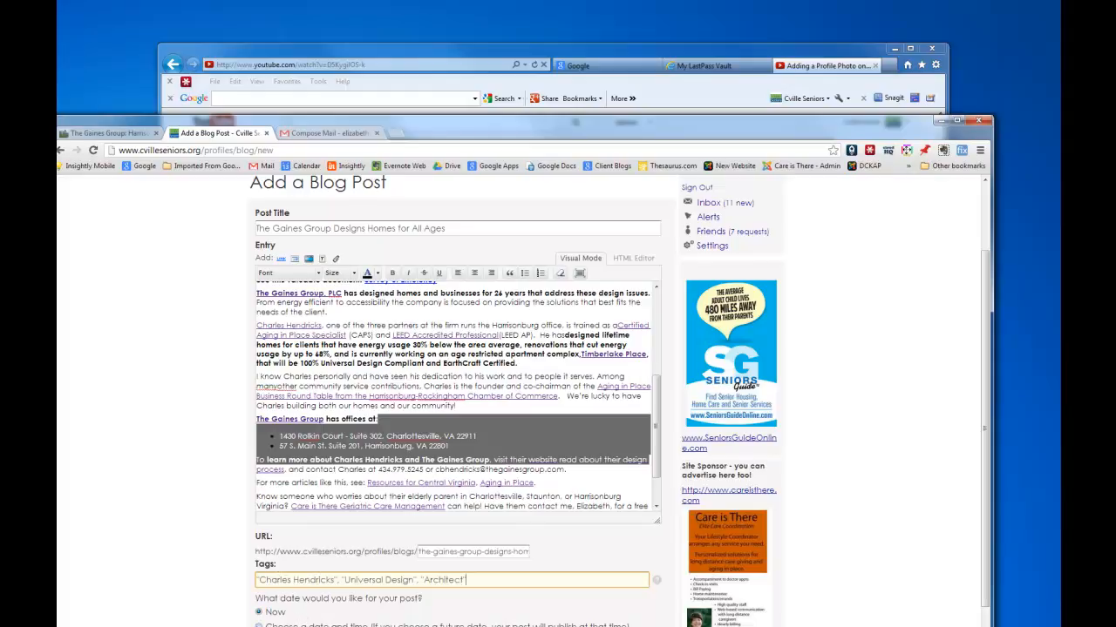
scroll(461, 360, down, 2)
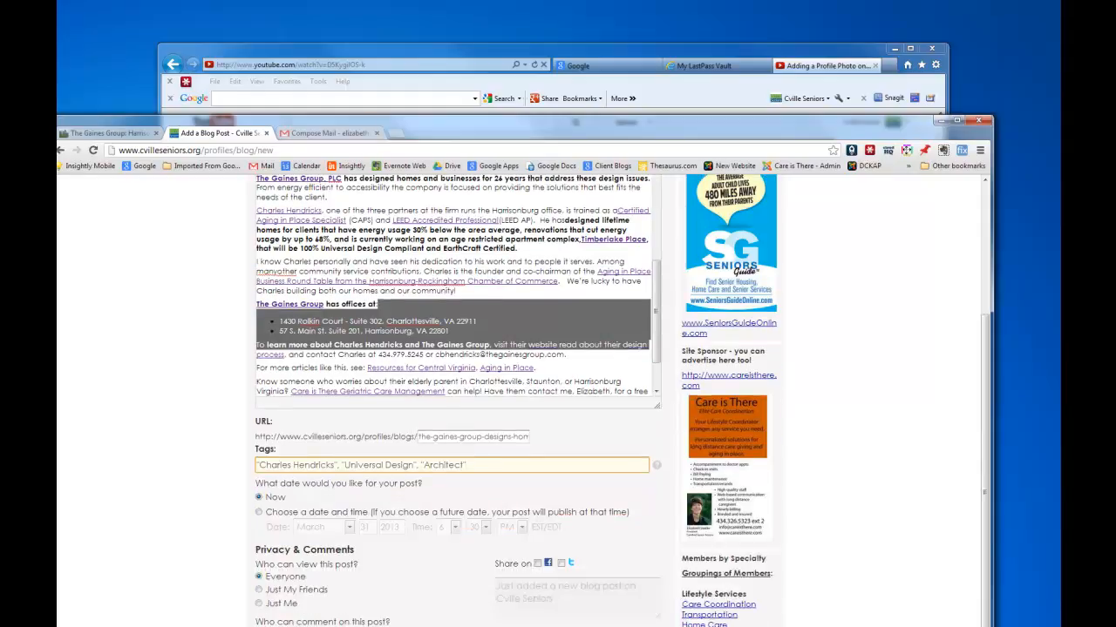
scroll(462, 360, up, 2)
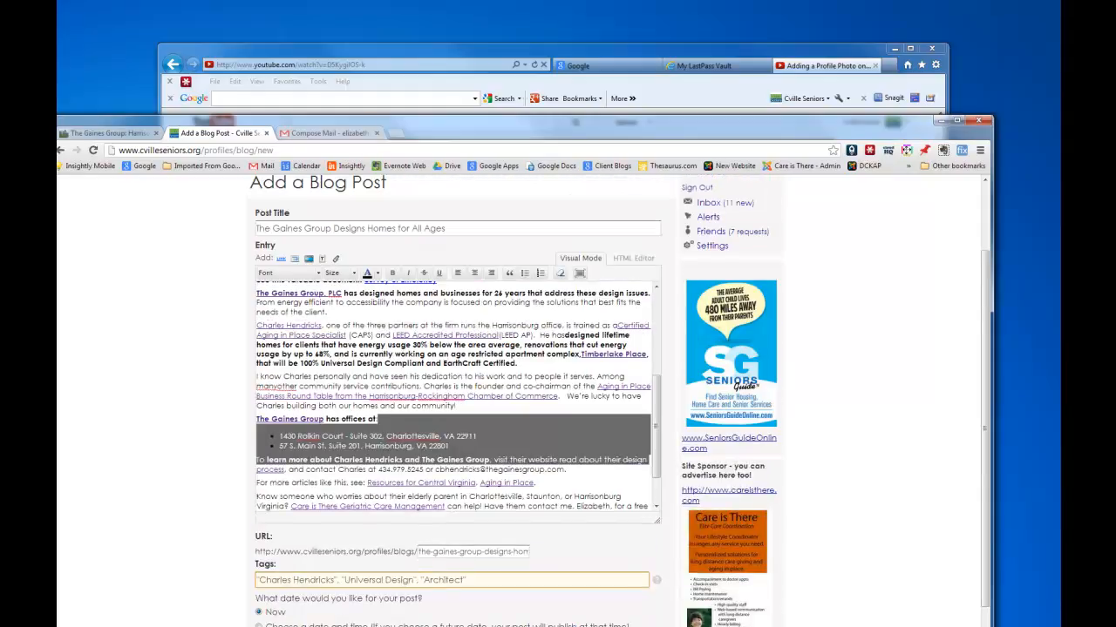
scroll(461, 360, up, 1)
scroll(461, 360, down, 4)
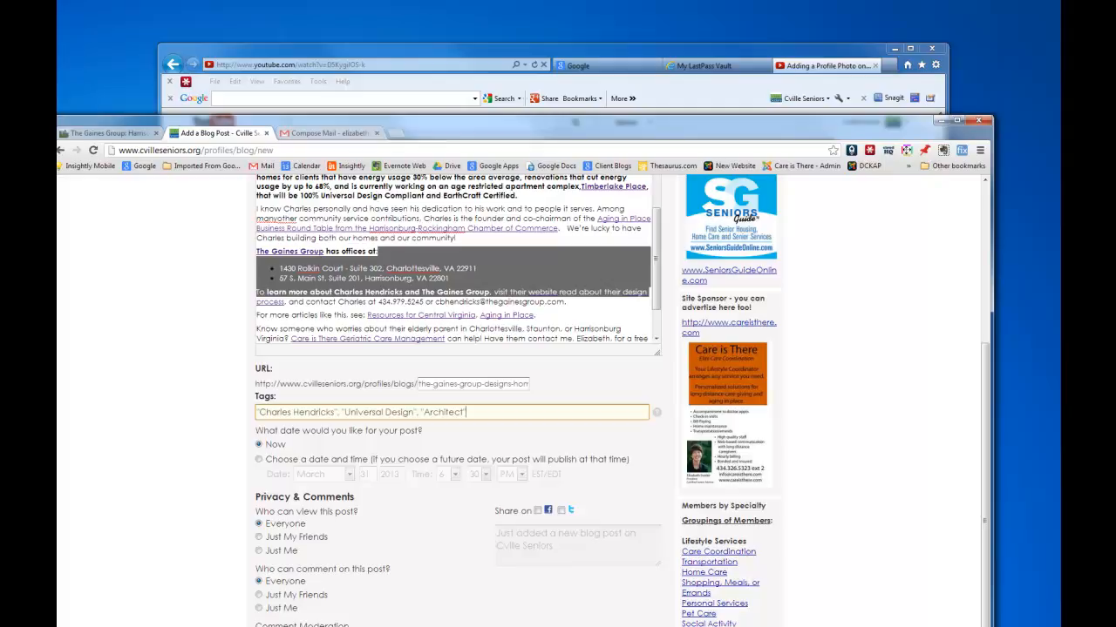
Preview 'The Gaines Group Designs Homes for All Ages' and scroll to check its photo and article.
click(523, 626)
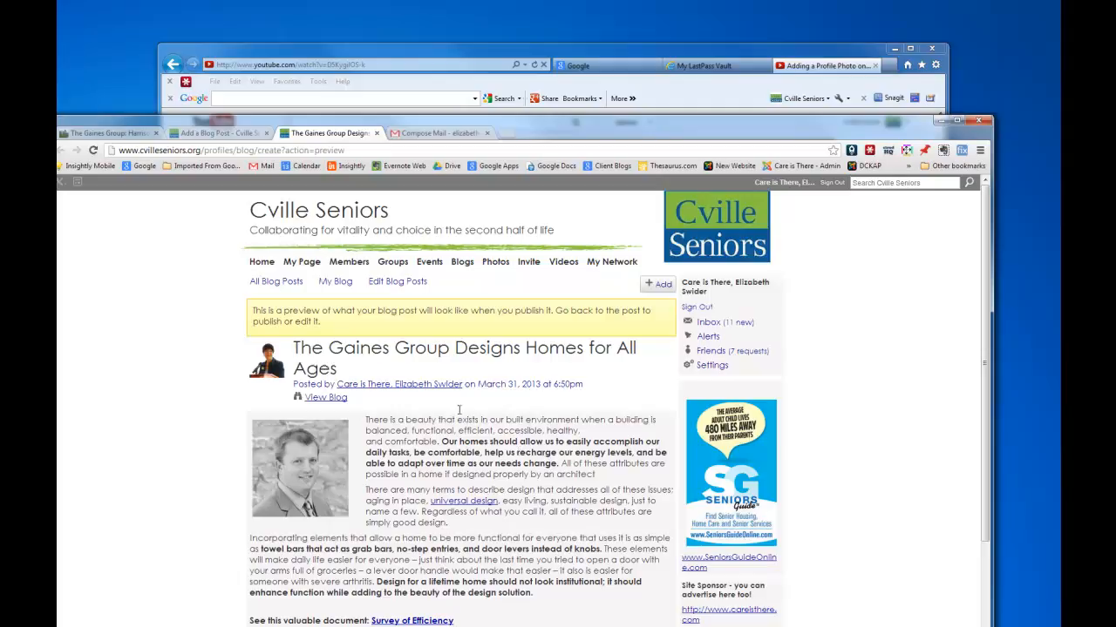
scroll(462, 401, down, 2)
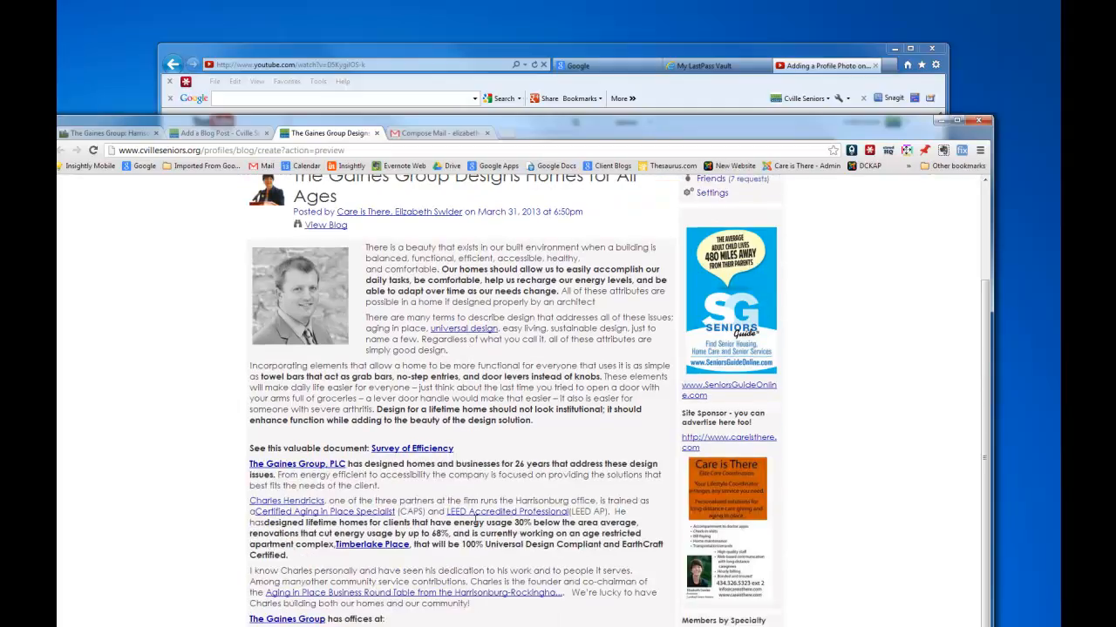
scroll(475, 518, down, 1)
scroll(475, 518, up, 3)
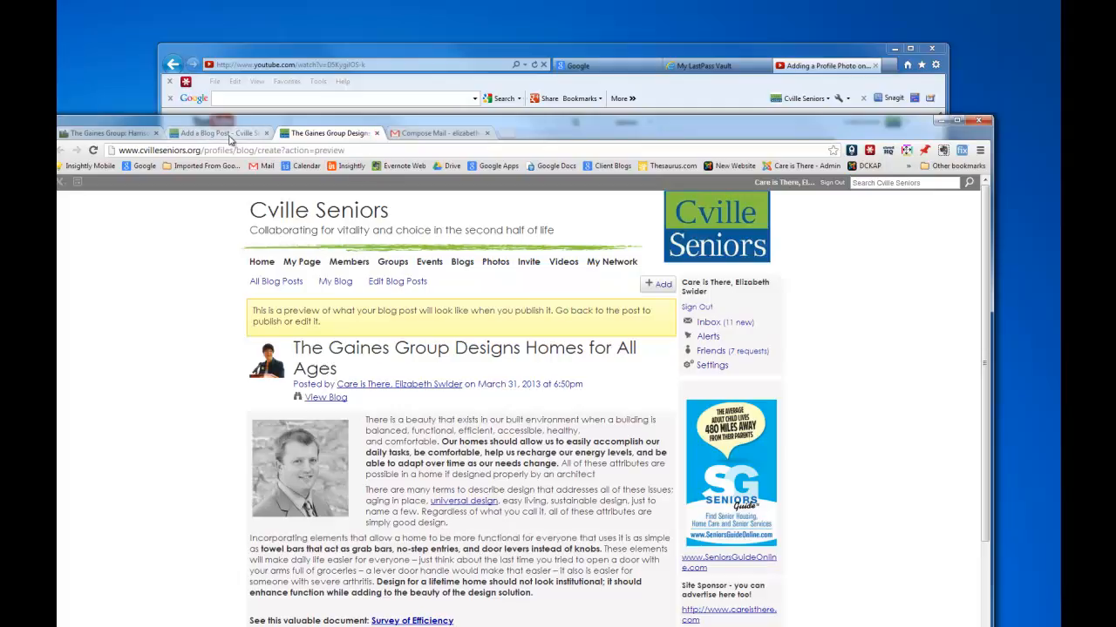
Close the preview and publish 'The Gaines Group Designs Homes for All Ages'.
click(376, 133)
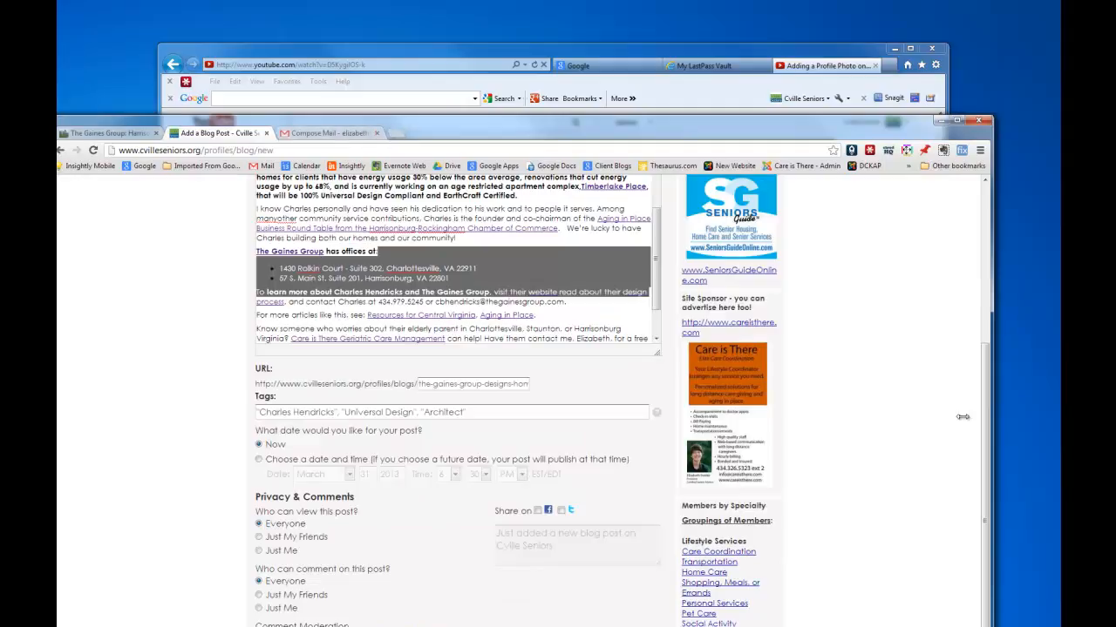
drag(986, 460, 986, 487)
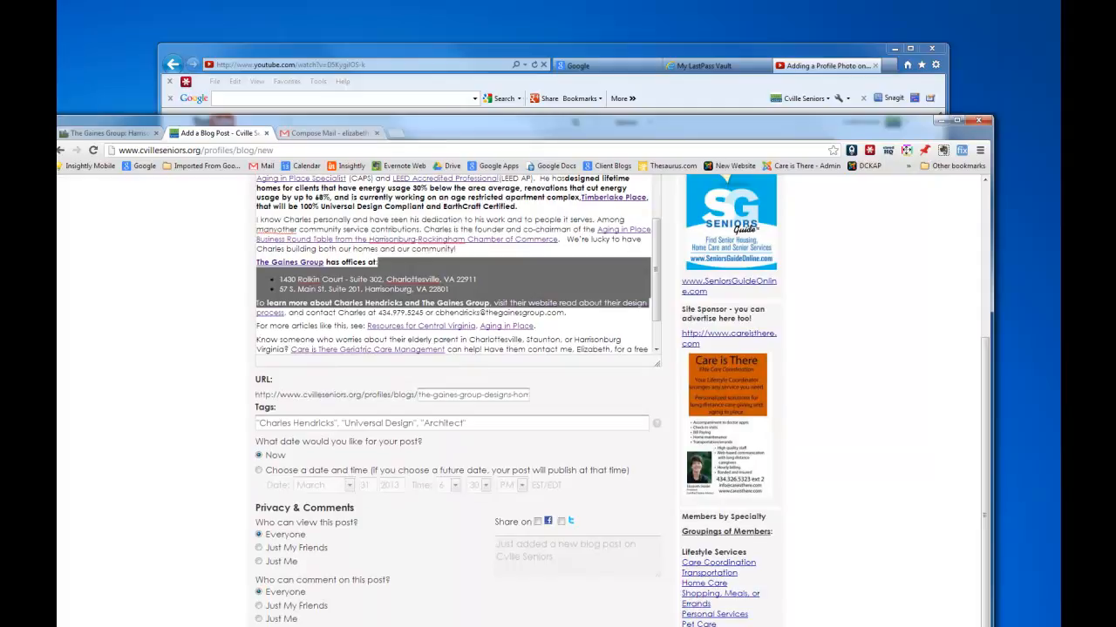
key(BackSpace)
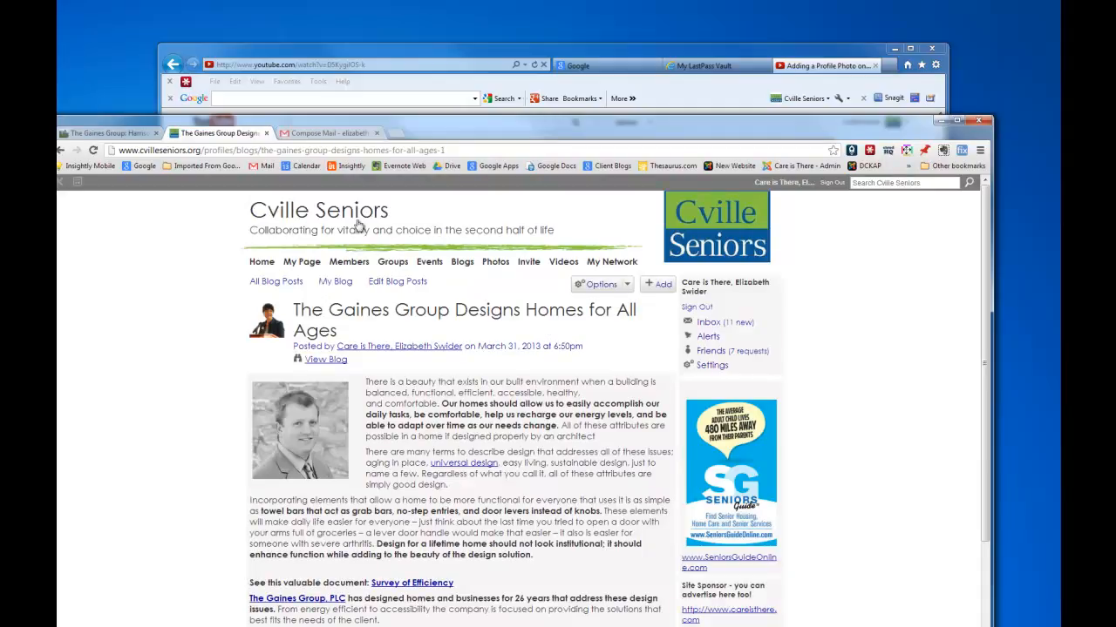
click(263, 265)
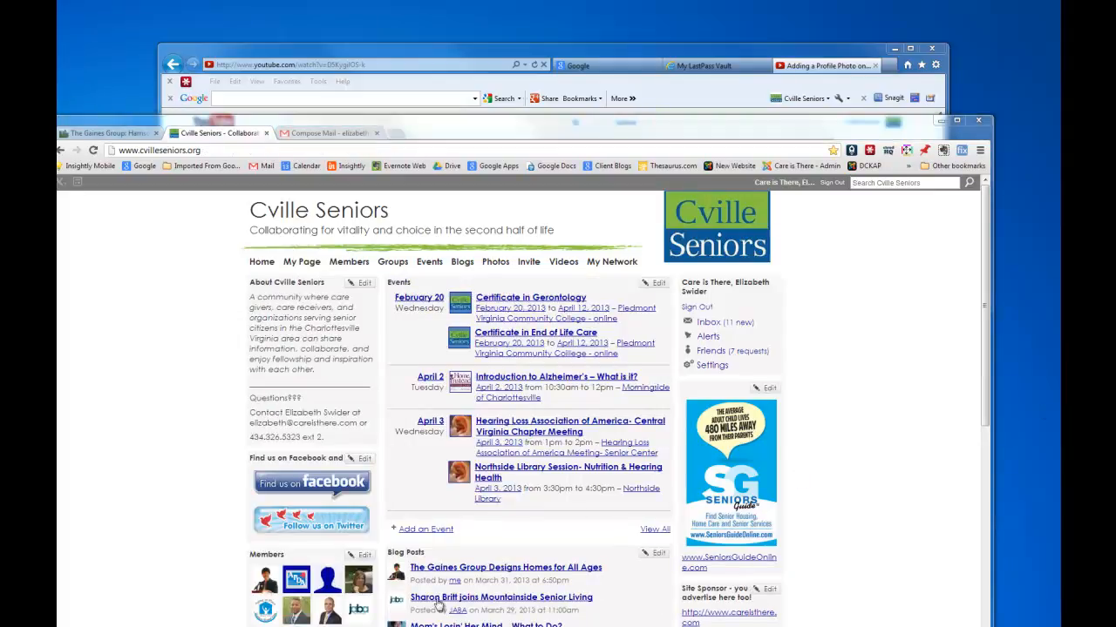
click(483, 571)
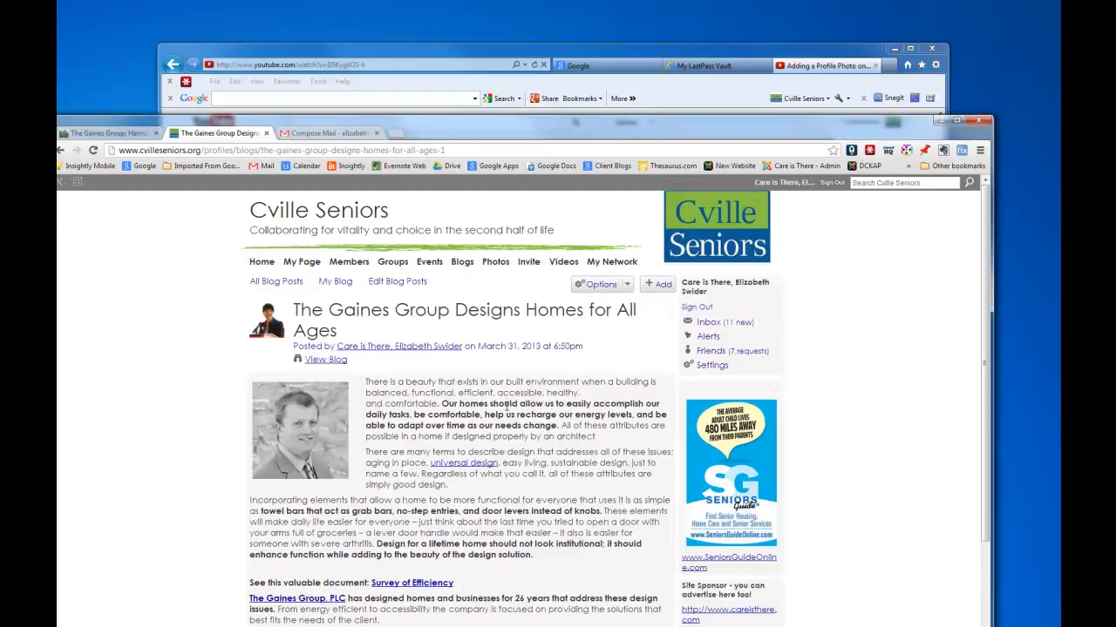
scroll(504, 399, down, 3)
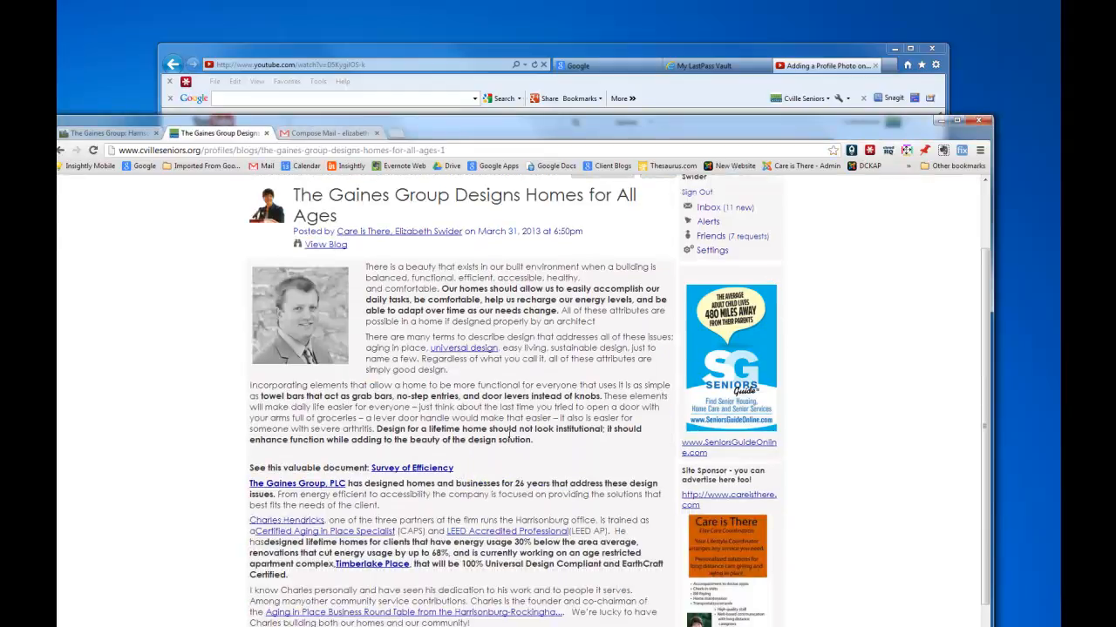
click(420, 470)
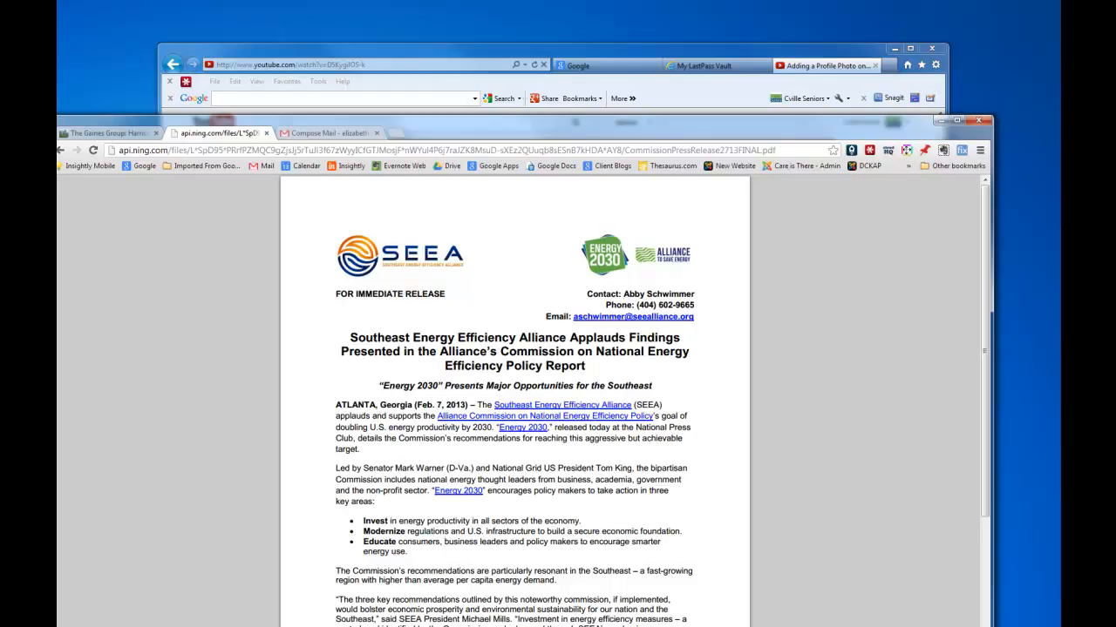
click(59, 154)
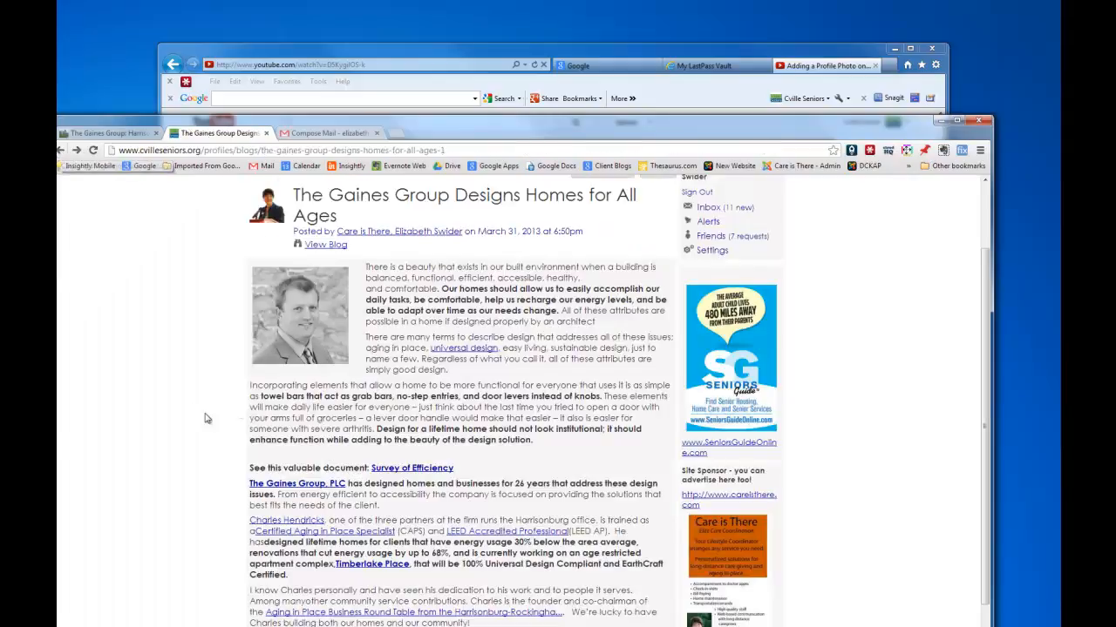
click(312, 488)
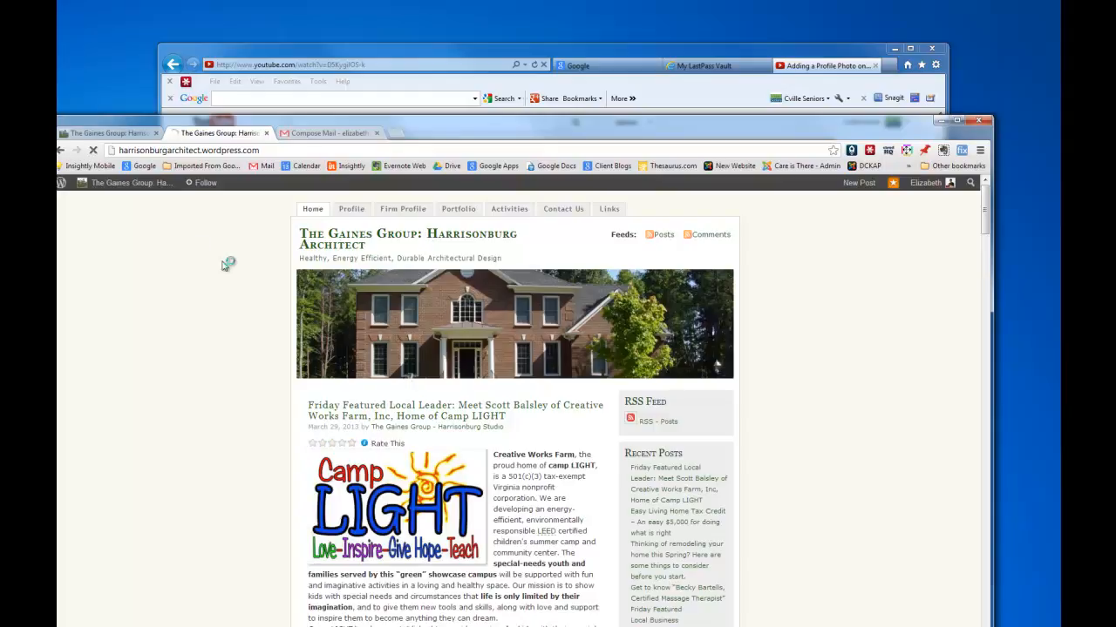
click(61, 152)
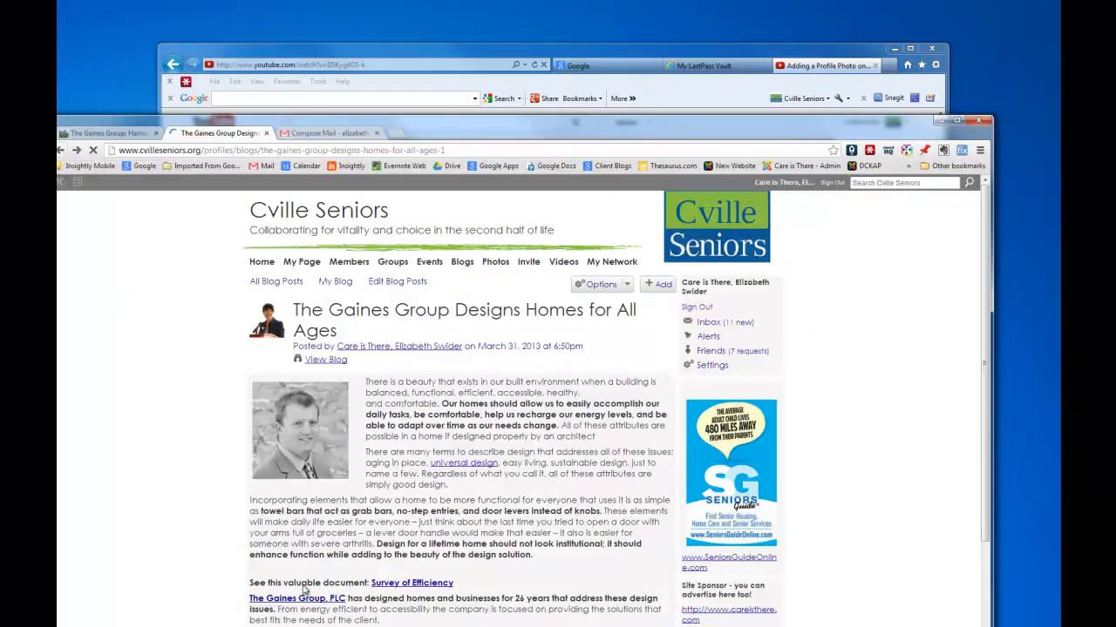
scroll(307, 558, down, 1)
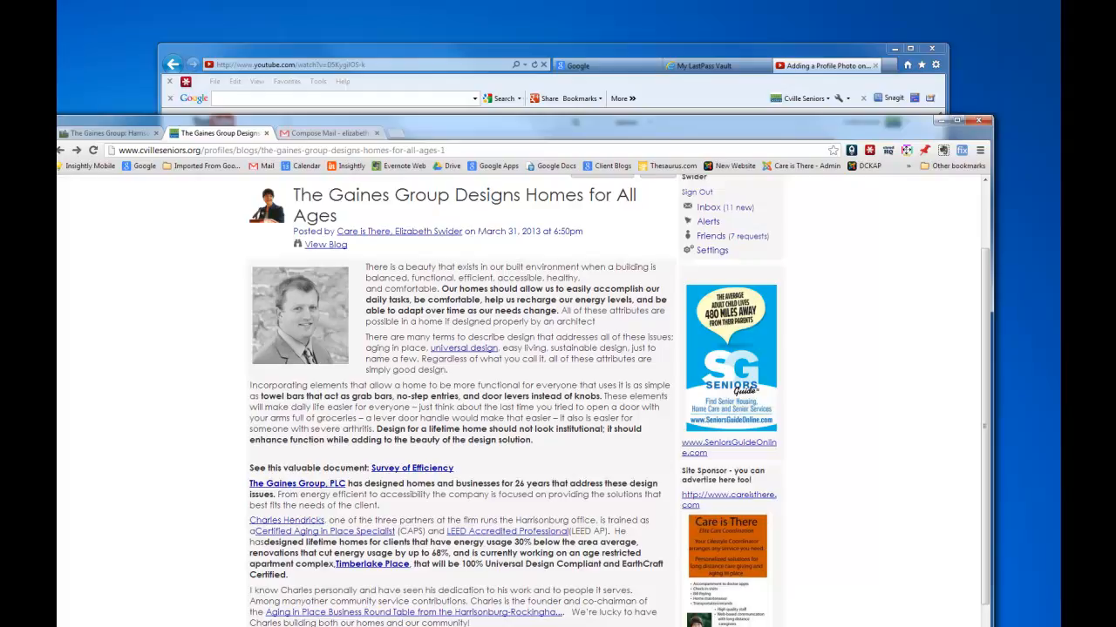
click(297, 483)
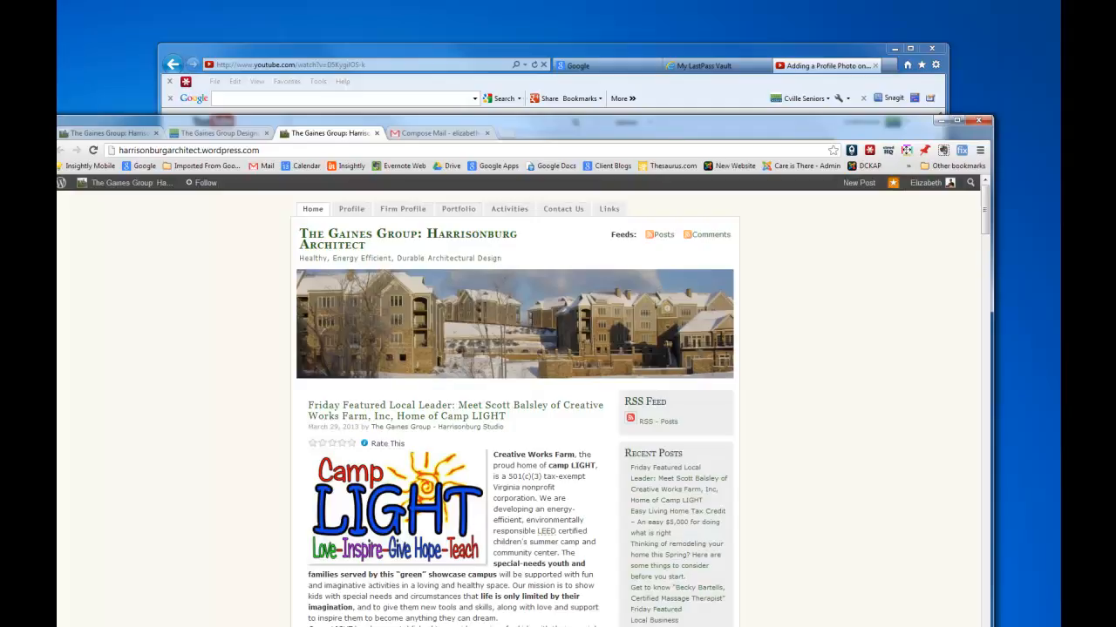
click(365, 208)
click(373, 133)
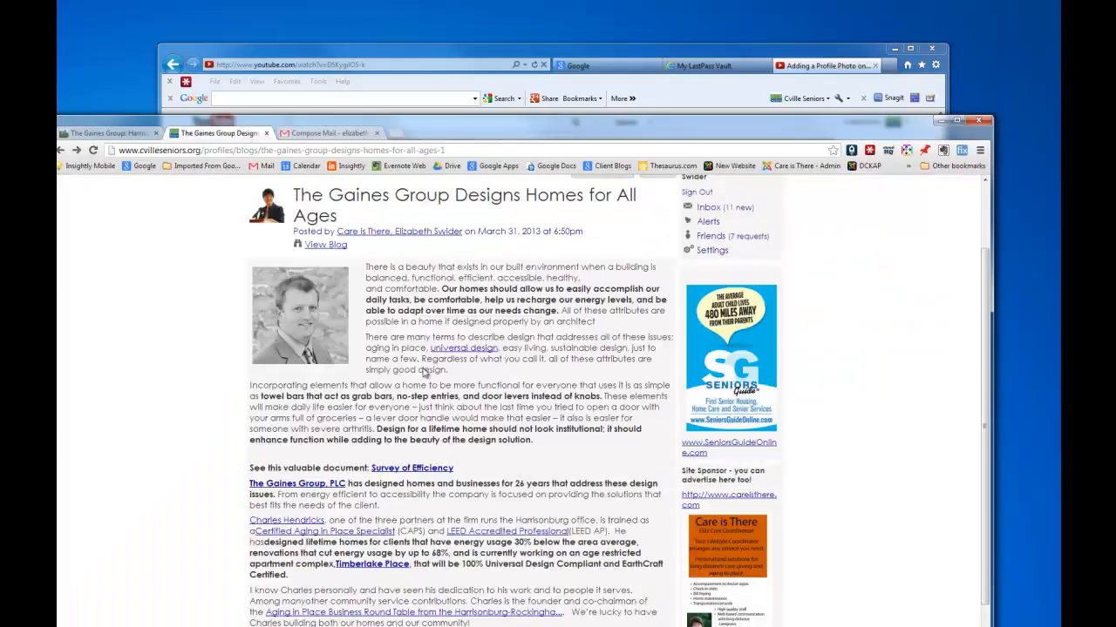
scroll(424, 369, up, 3)
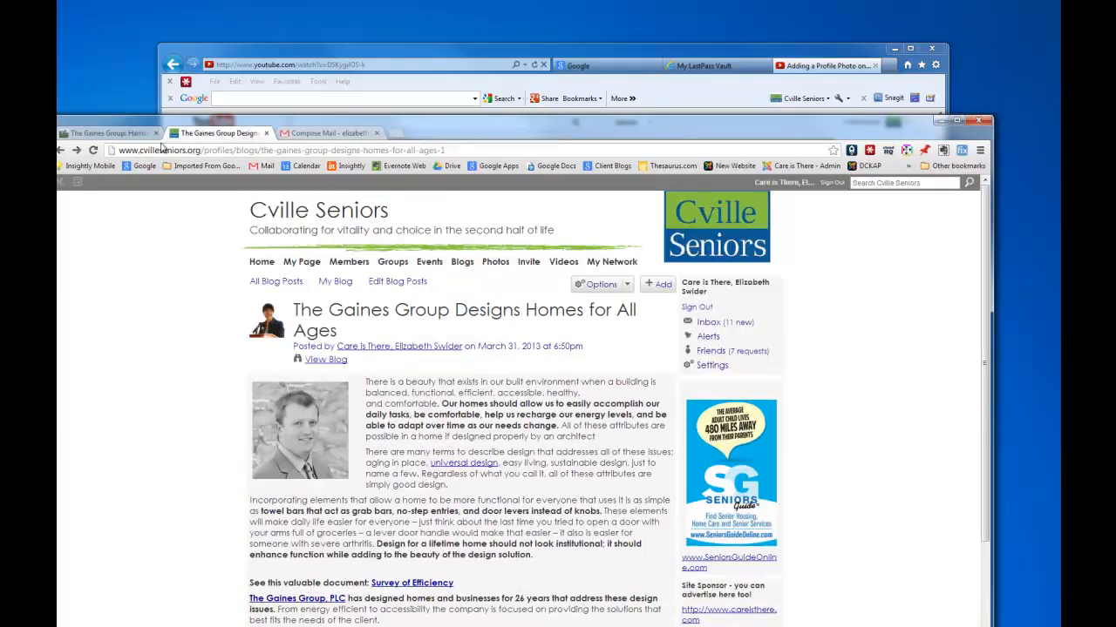
drag(453, 151, 121, 153)
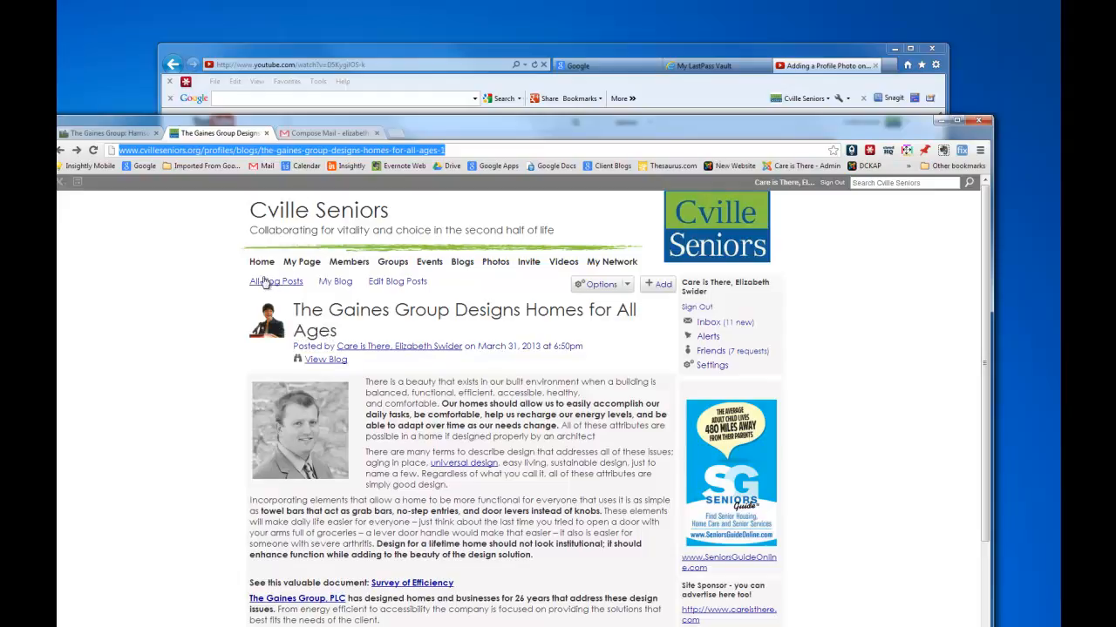
click(270, 329)
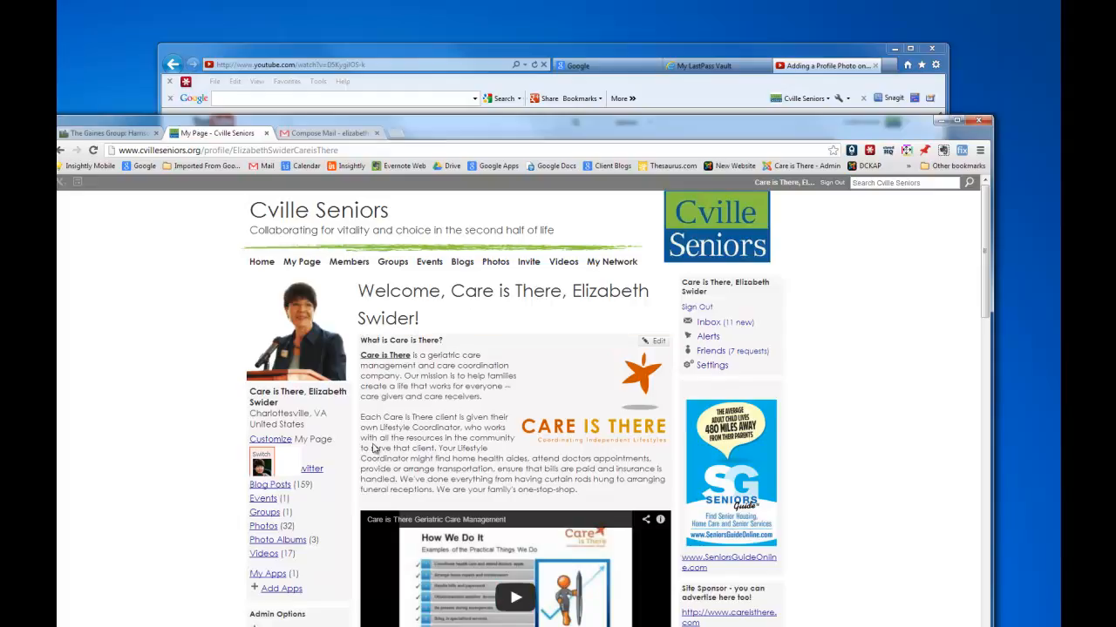
click(272, 487)
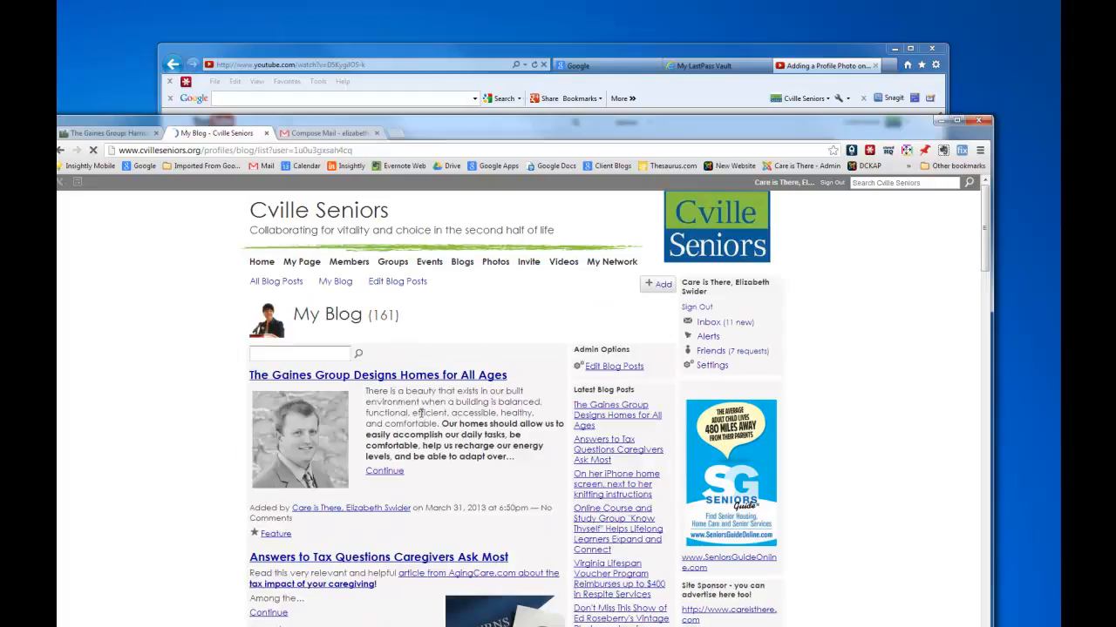
scroll(433, 615, down, 1)
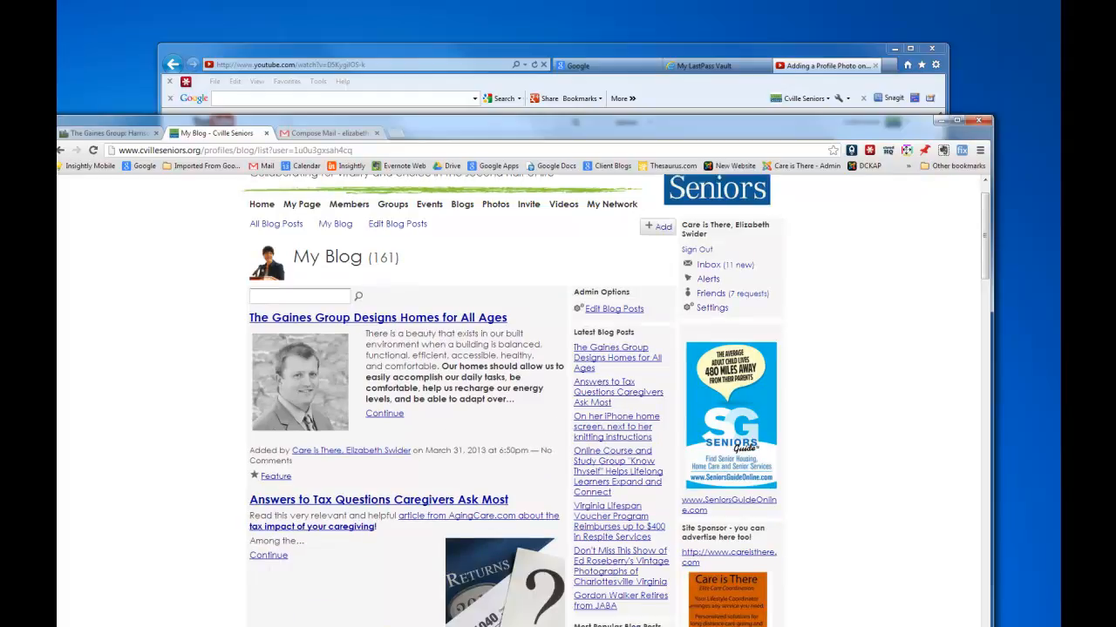
scroll(523, 401, down, 5)
scroll(523, 401, up, 3)
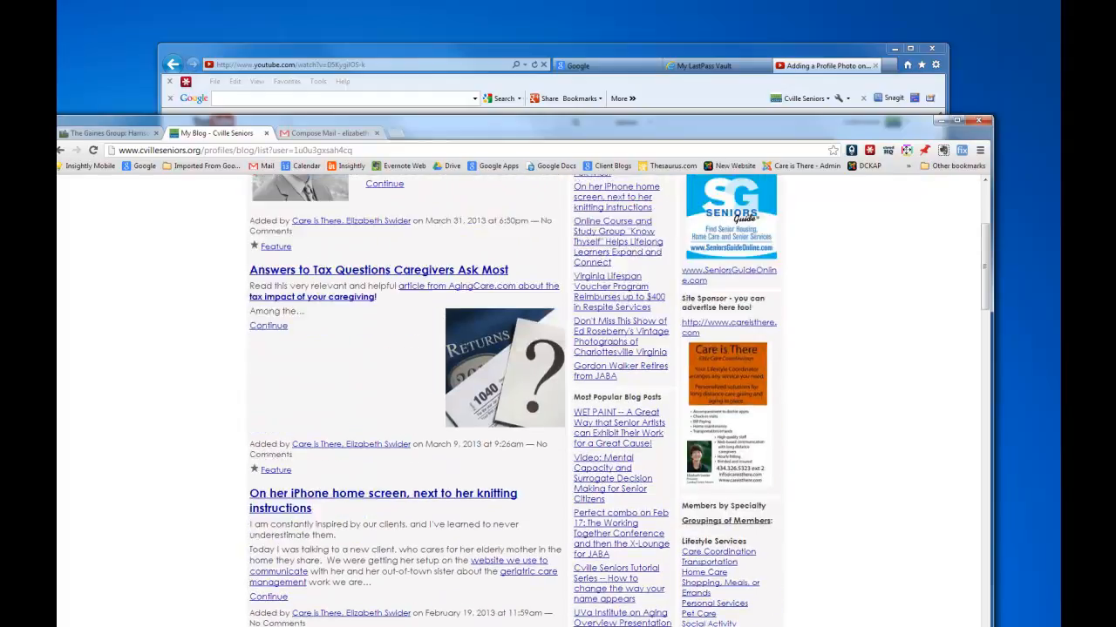
scroll(479, 238, up, 3)
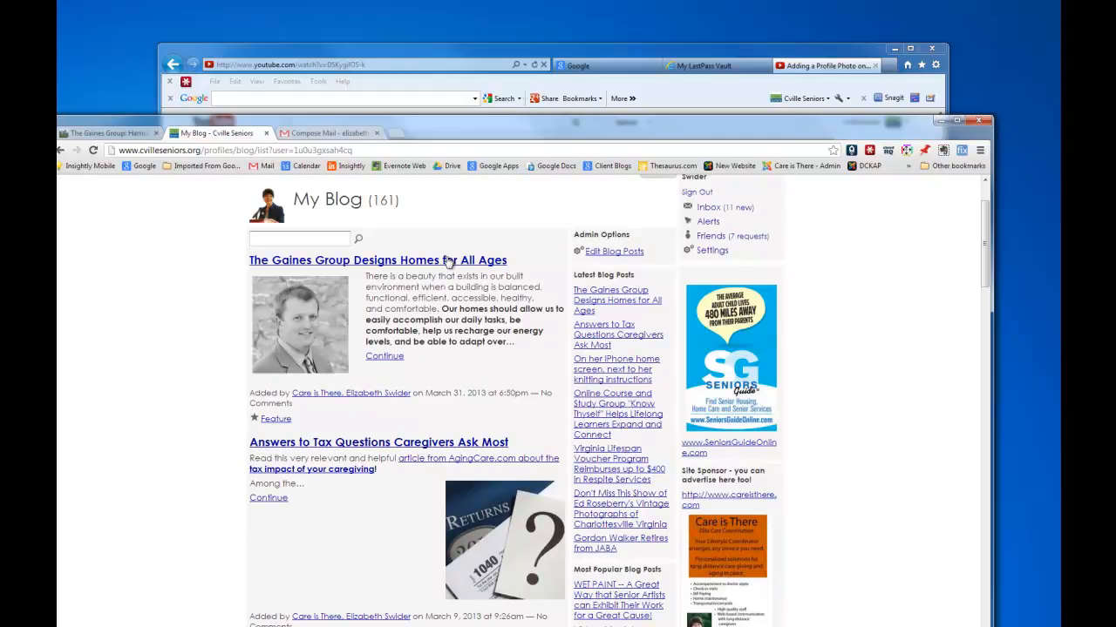
click(449, 260)
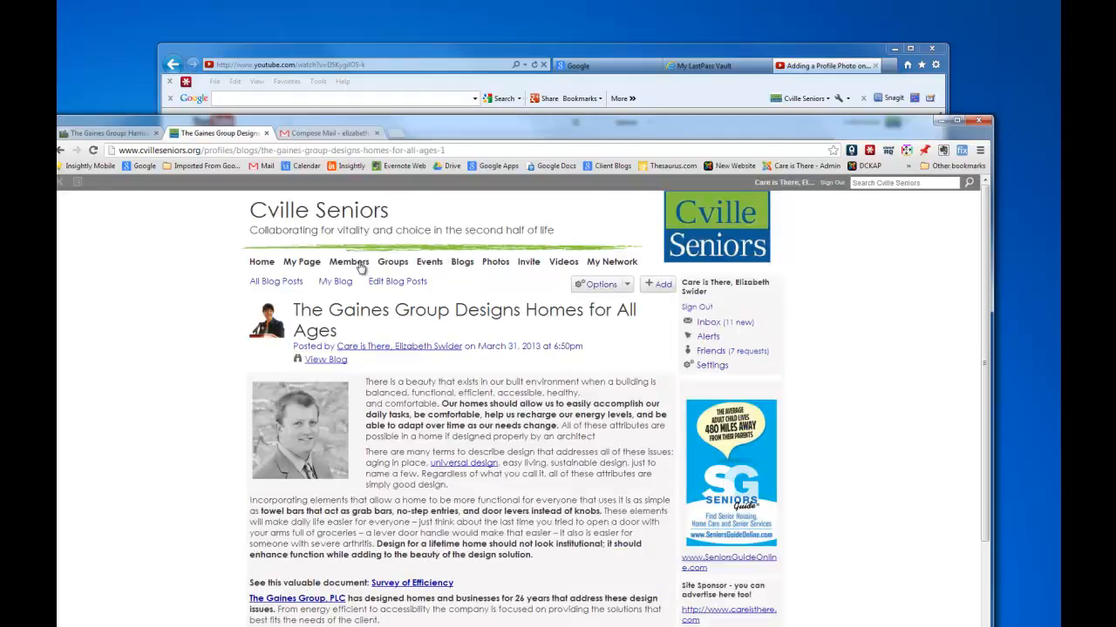
Open the Gaines Group post in Edit Post, check the Word draft, and select 'for All Ages' in the title.
click(629, 288)
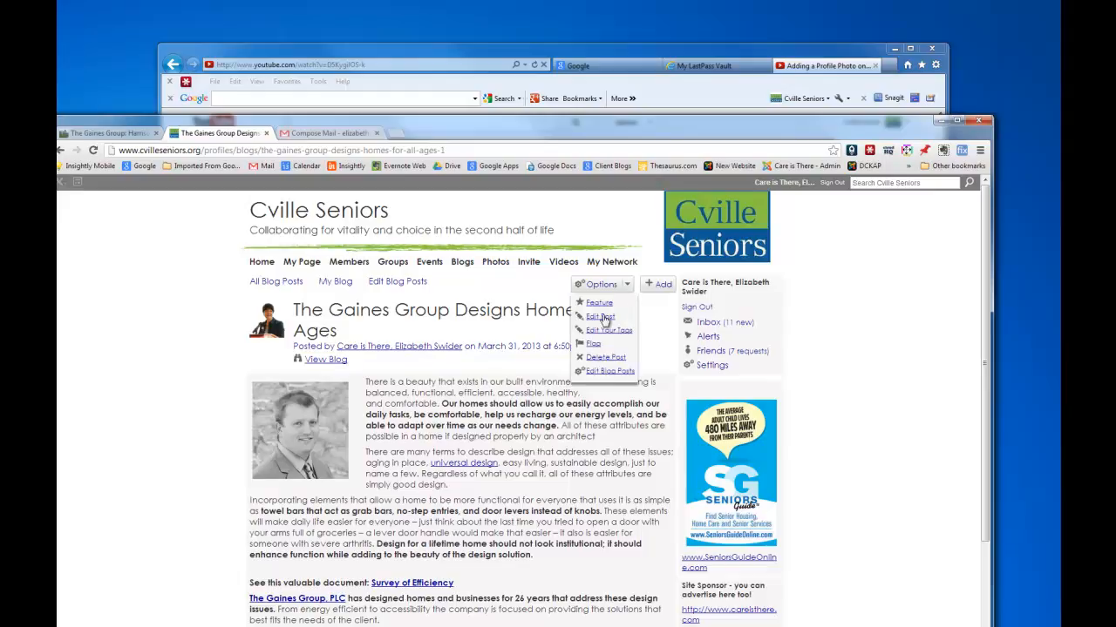
click(601, 318)
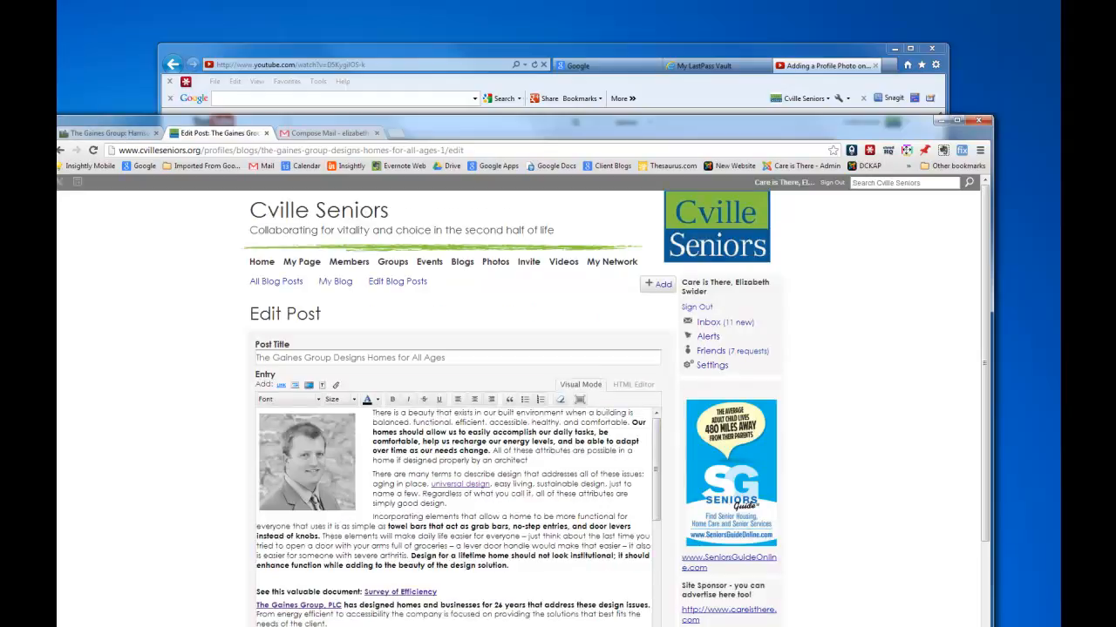
key(alt+Tab)
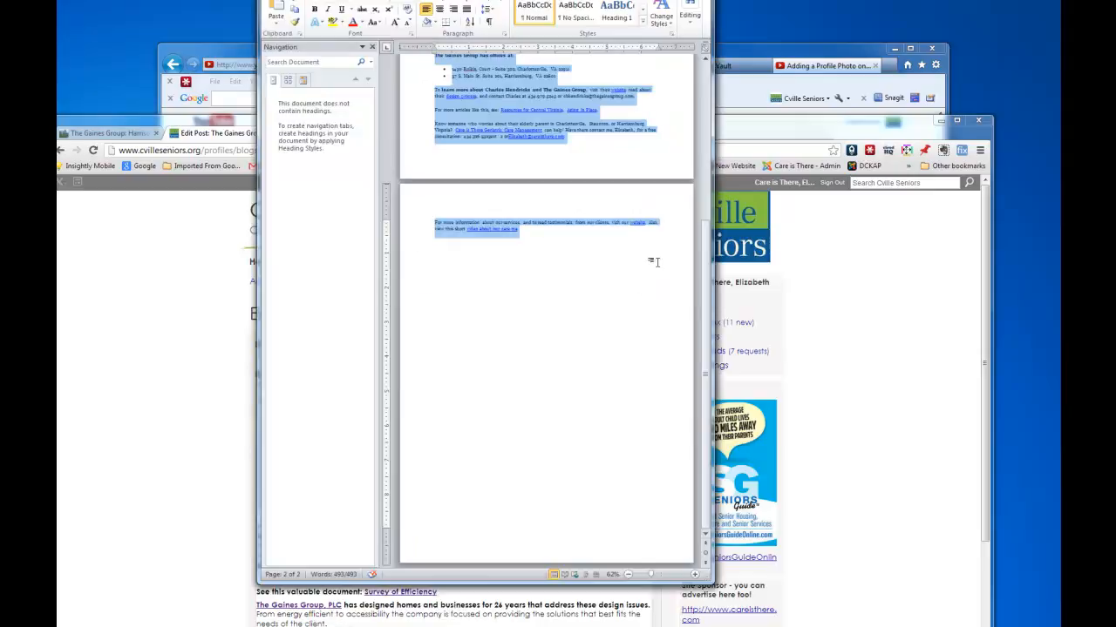
drag(707, 295, 716, 76)
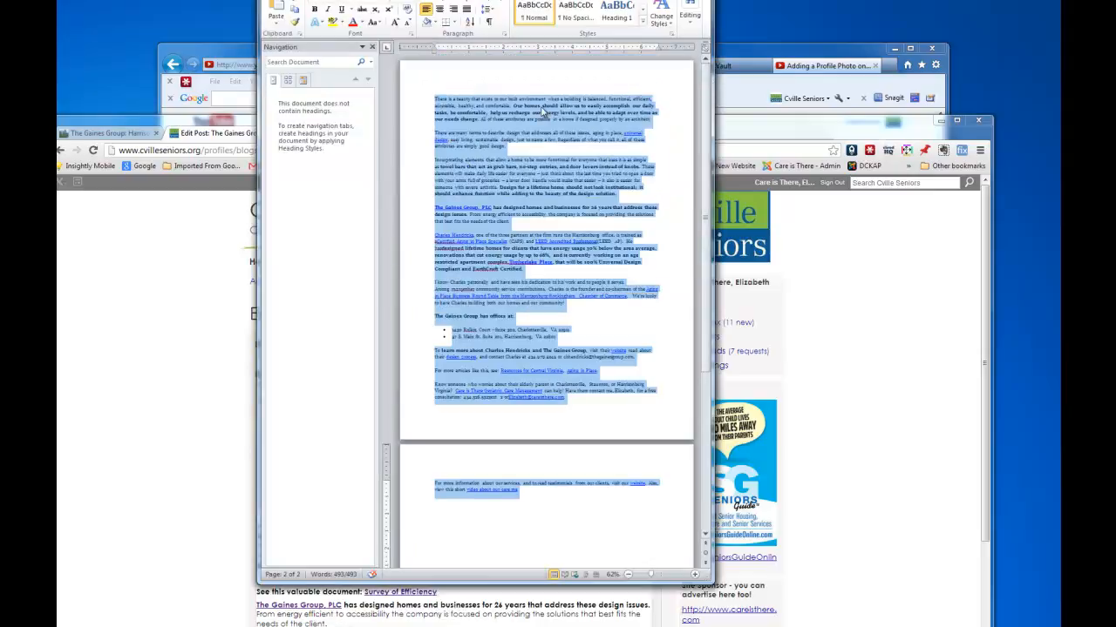
key(alt+Tab)
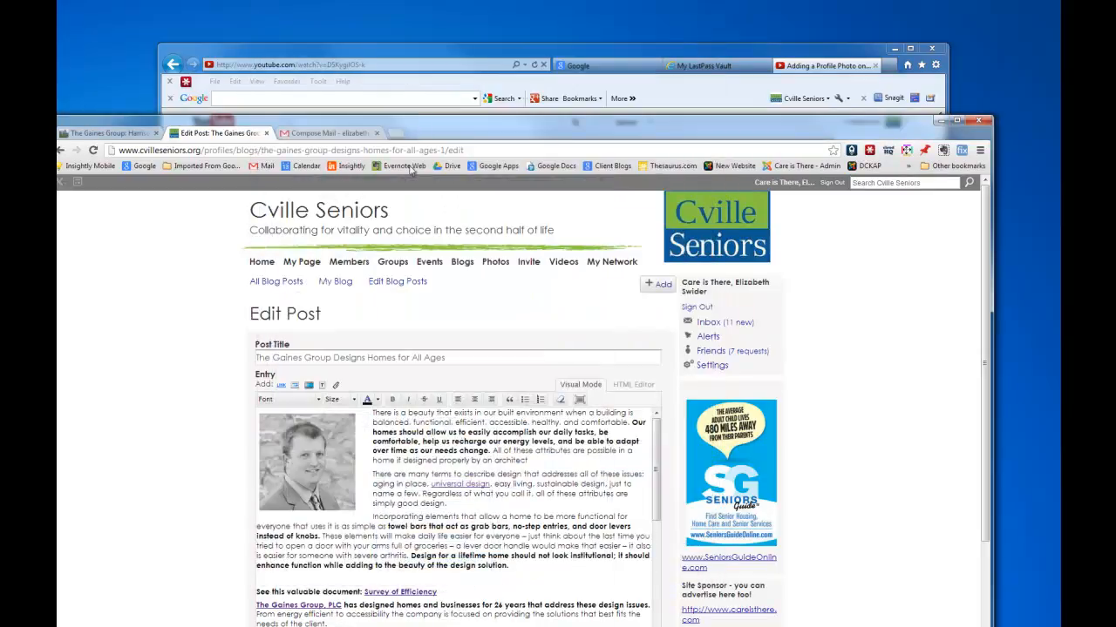
drag(449, 358, 398, 351)
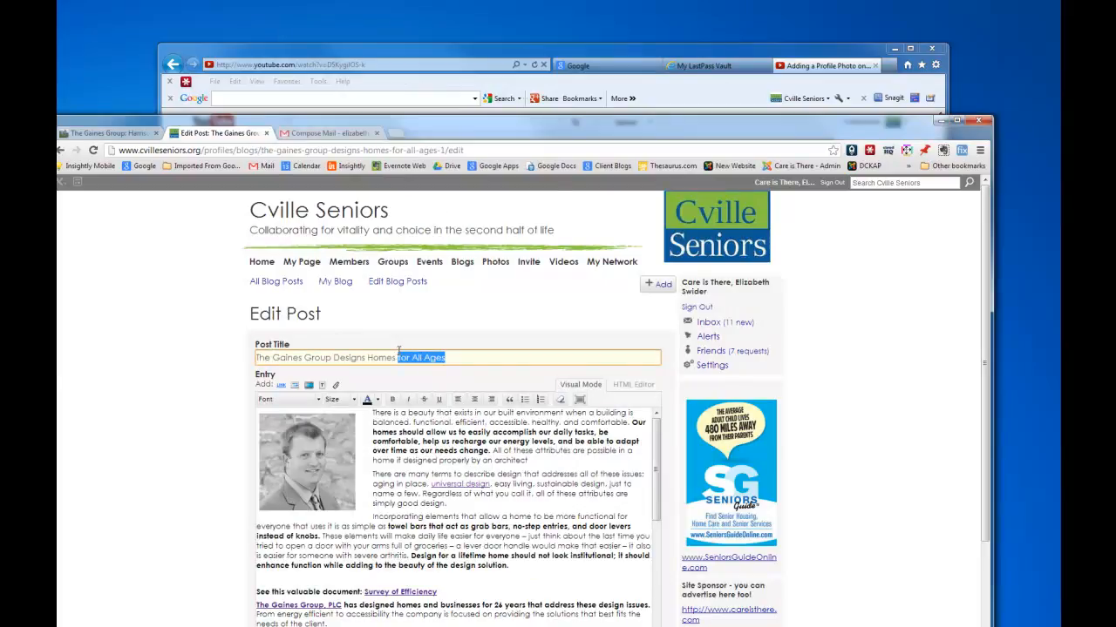
Replace 'for All Ages' in the title with 'that are Convenient and Comfortable for All Ages'.
text(that are Conf)
key(BackSpace)
text(enient)
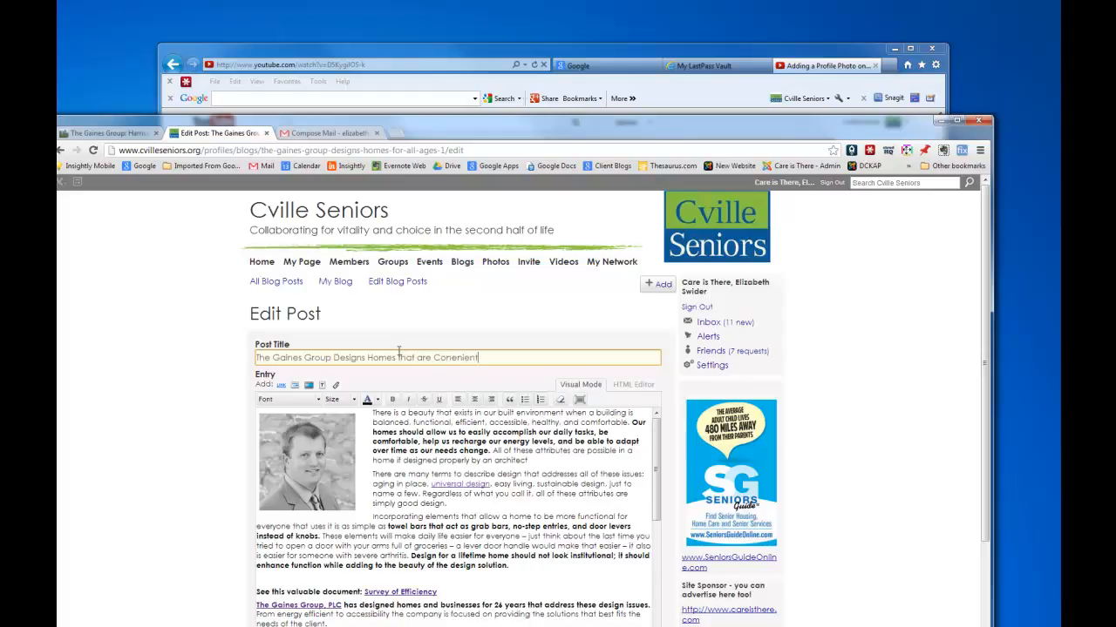
key(BackSpace)
key(BackSpace)
key(BackSpace)
key(BackSpace)
key(BackSpace)
key(BackSpace)
text(venient and Comfortable for All Ages)
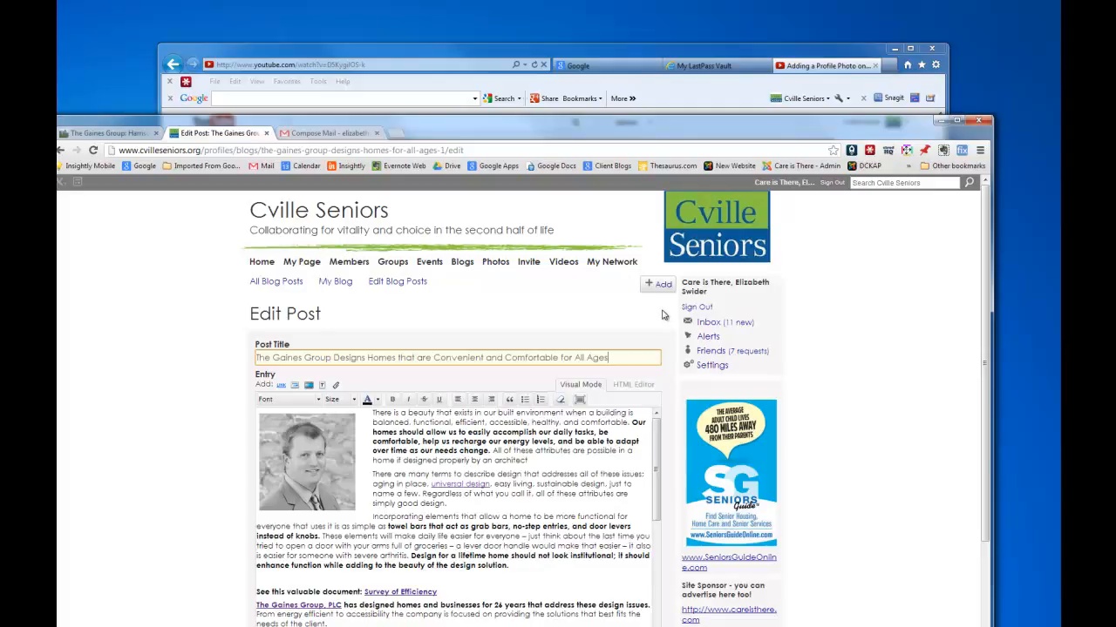
scroll(994, 405, down, 1)
Republish the retitled post and confirm it appears first under Blog Posts on the home page.
drag(993, 406, 993, 523)
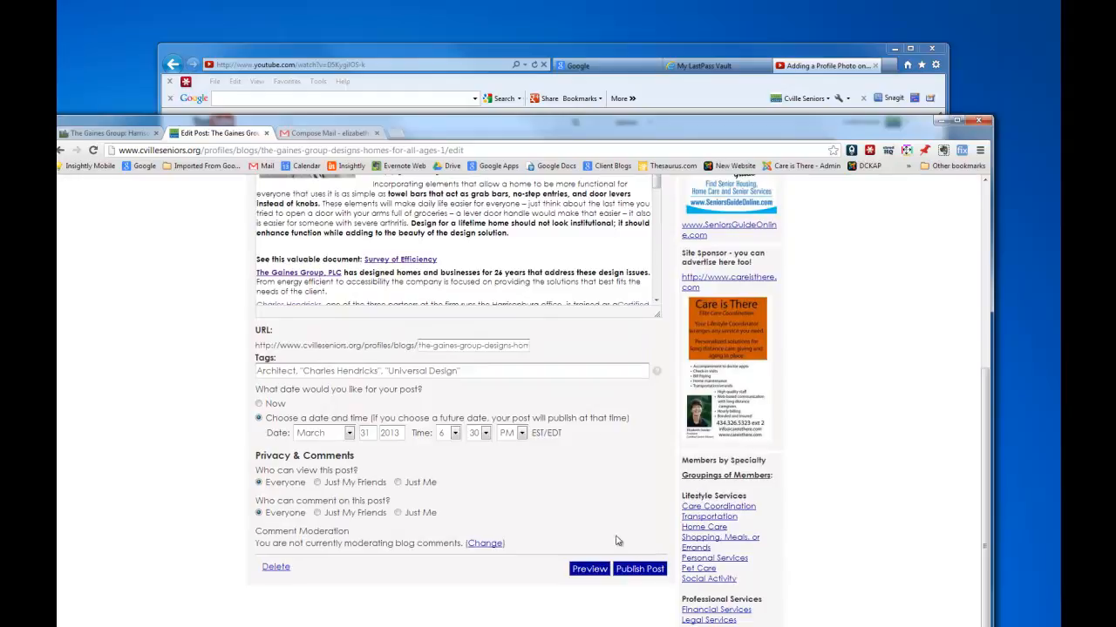
click(641, 572)
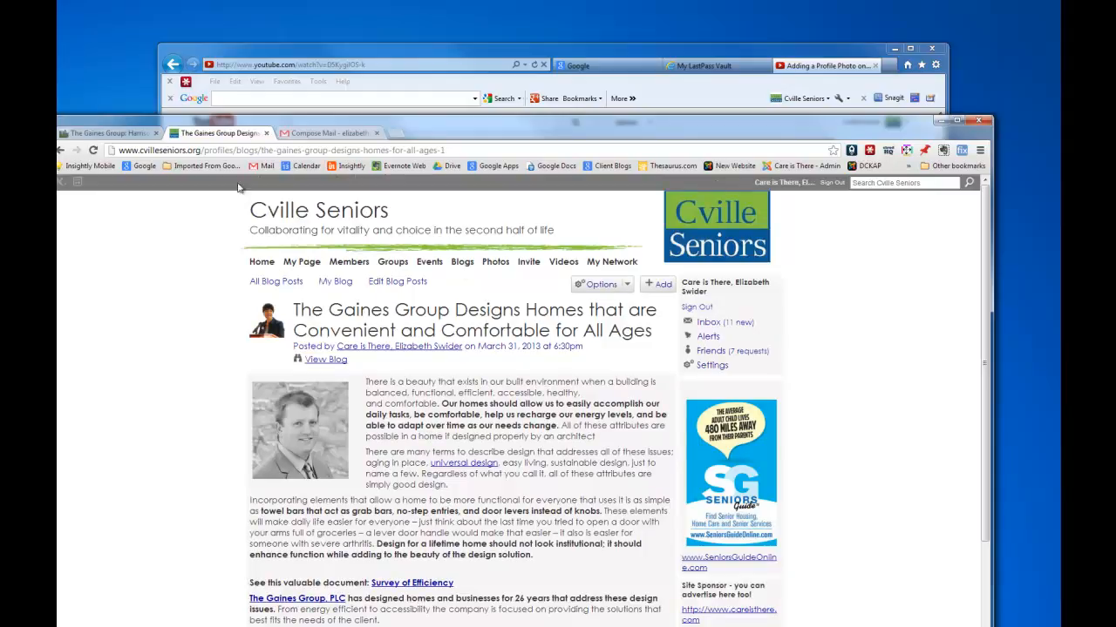
click(255, 261)
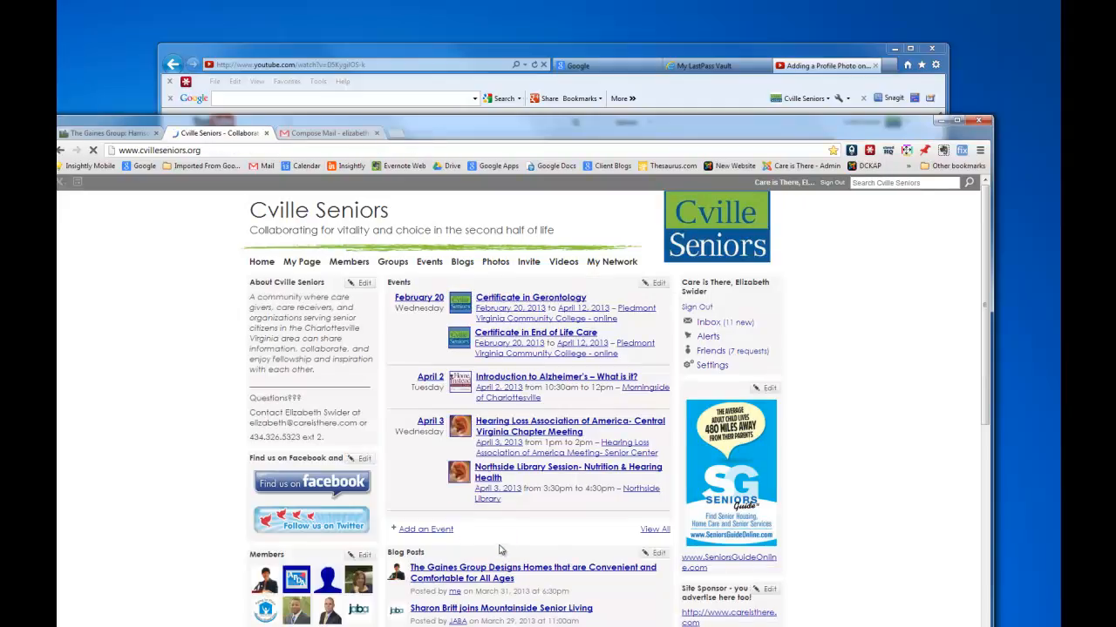
scroll(500, 559, down, 2)
scroll(500, 559, up, 2)
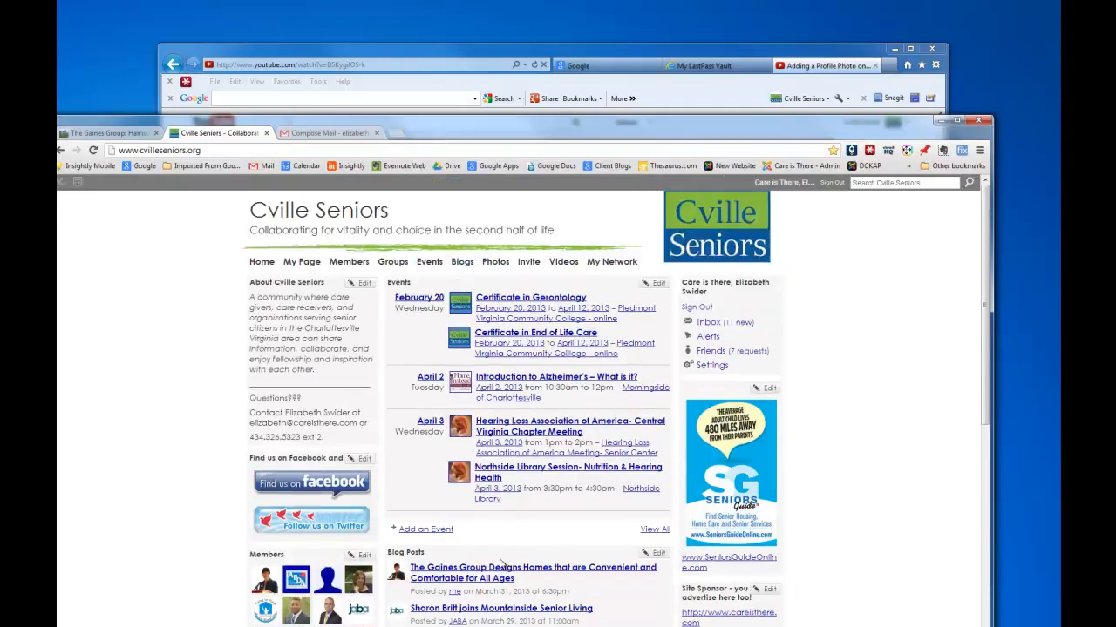